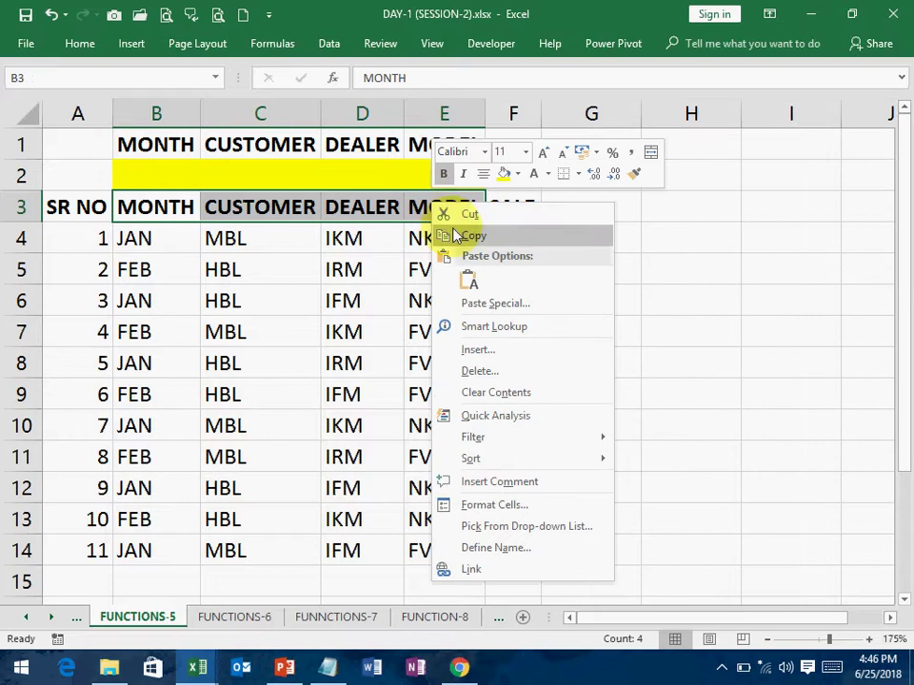
- Copy the MONTH, CUSTOMER, DEALER and MODEL headers from B3:E3 into row 1, starting at B1
left_click(462, 236)
left_click(190, 141)
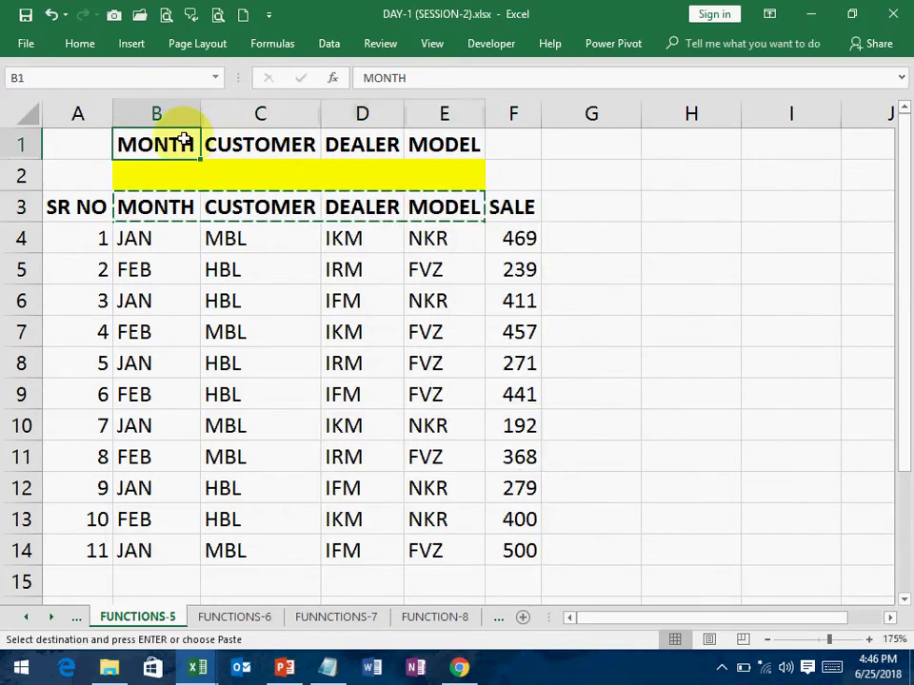
right_click(186, 139)
left_click(221, 214)
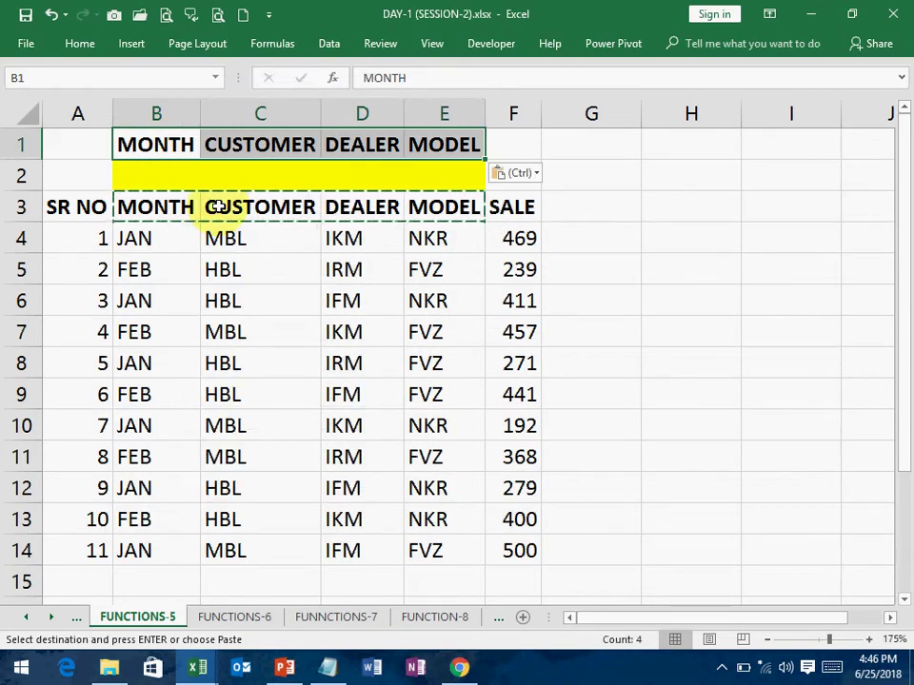
key("Escape")
left_click_drag(167, 145, 445, 170)
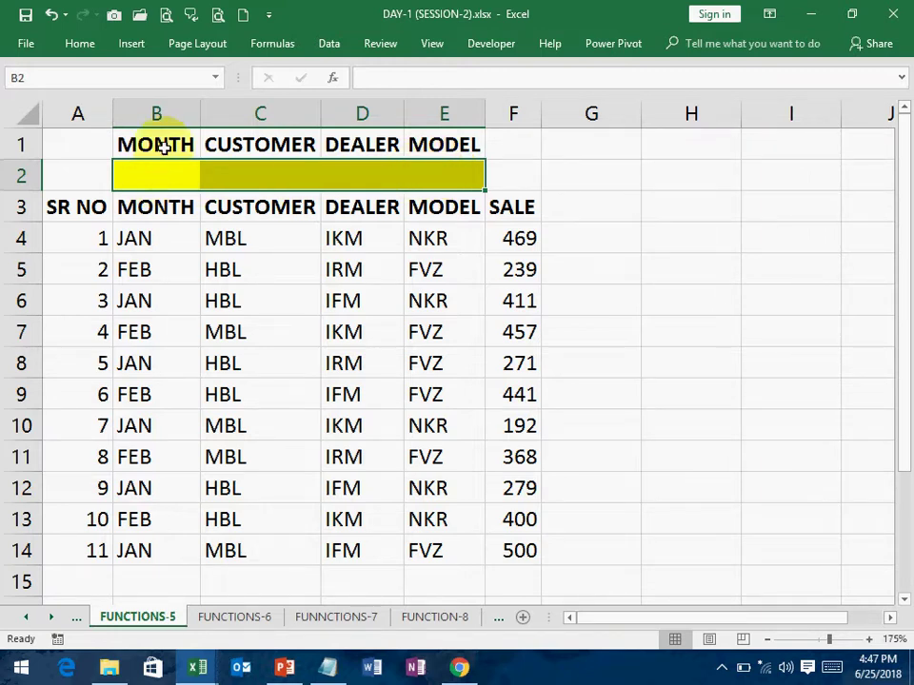
left_click_drag(163, 145, 169, 171)
left_click_drag(245, 139, 251, 172)
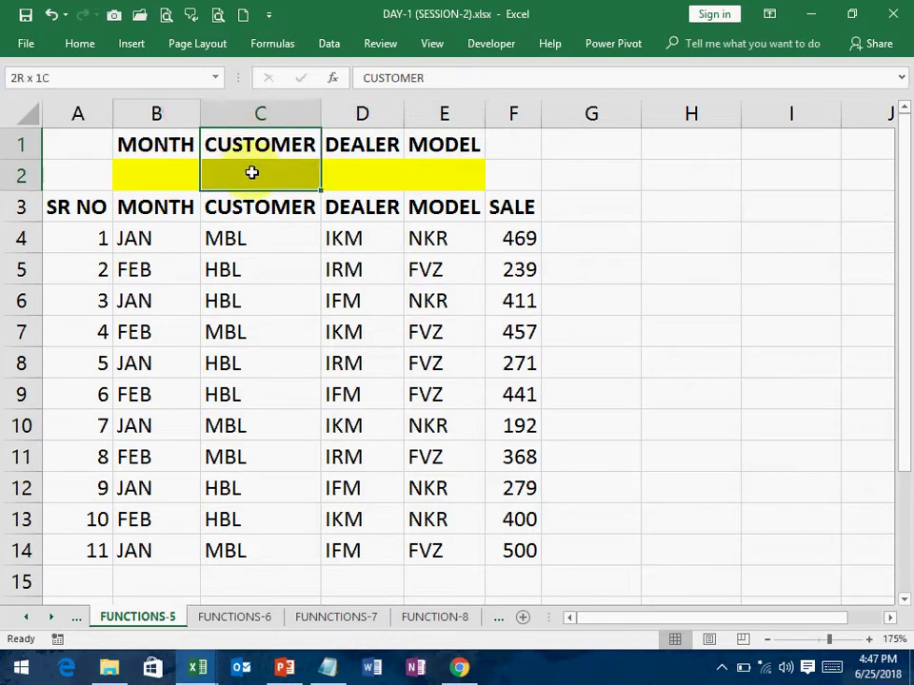
left_click_drag(346, 143, 357, 169)
left_click_drag(435, 148, 447, 167)
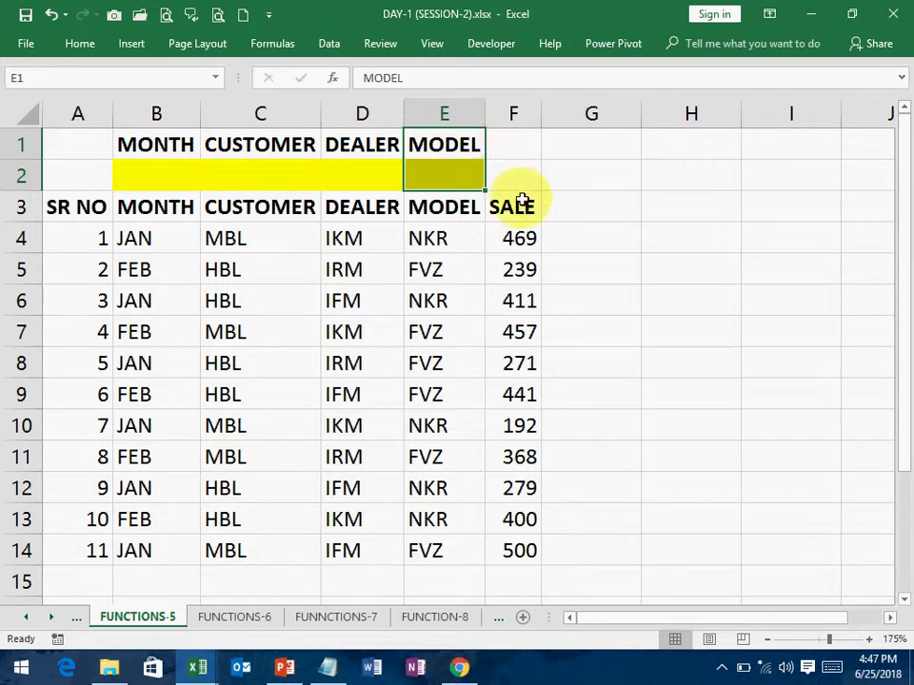
left_click_drag(519, 202, 527, 551)
- Enter the labels DSUM, DMIN, DMAX and DAVERAGE down cells G4 to G7
left_click(628, 245)
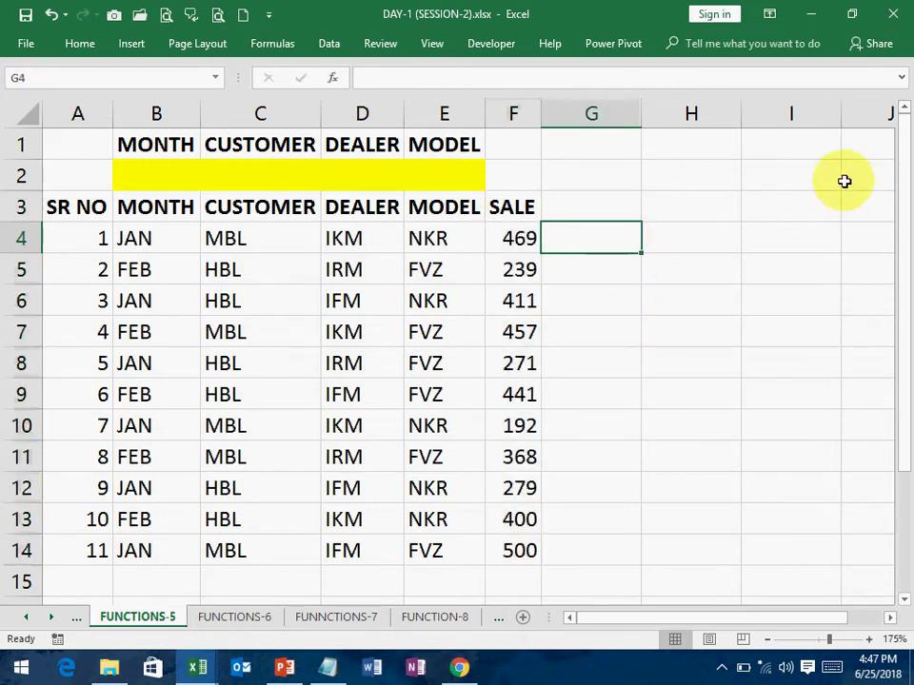
type("D")
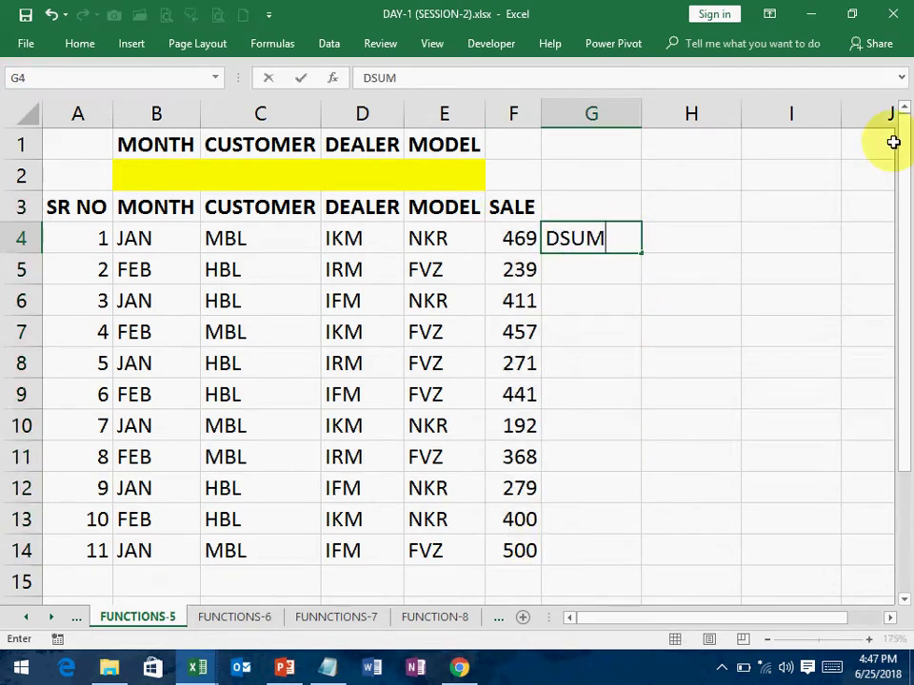
type("SUM")
key("Return")
type("DMIN")
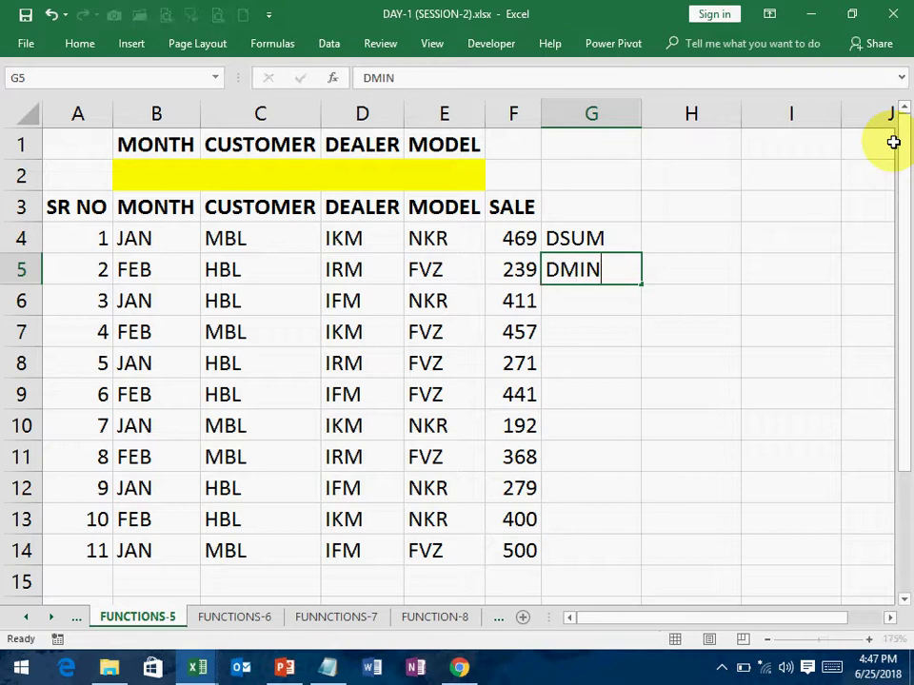
key("Return")
type("DMAX")
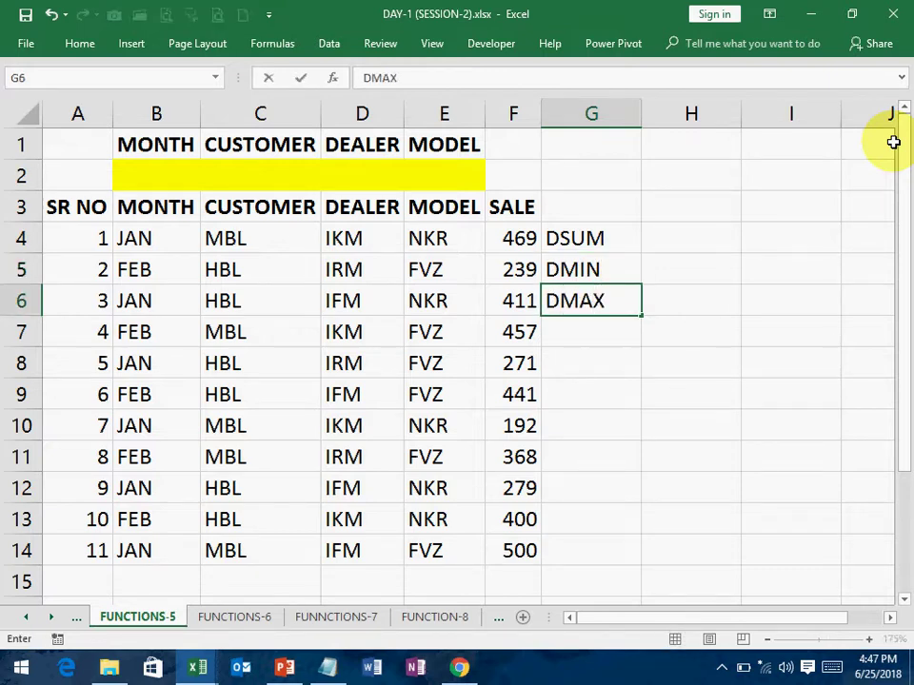
key("Return")
type("DAV")
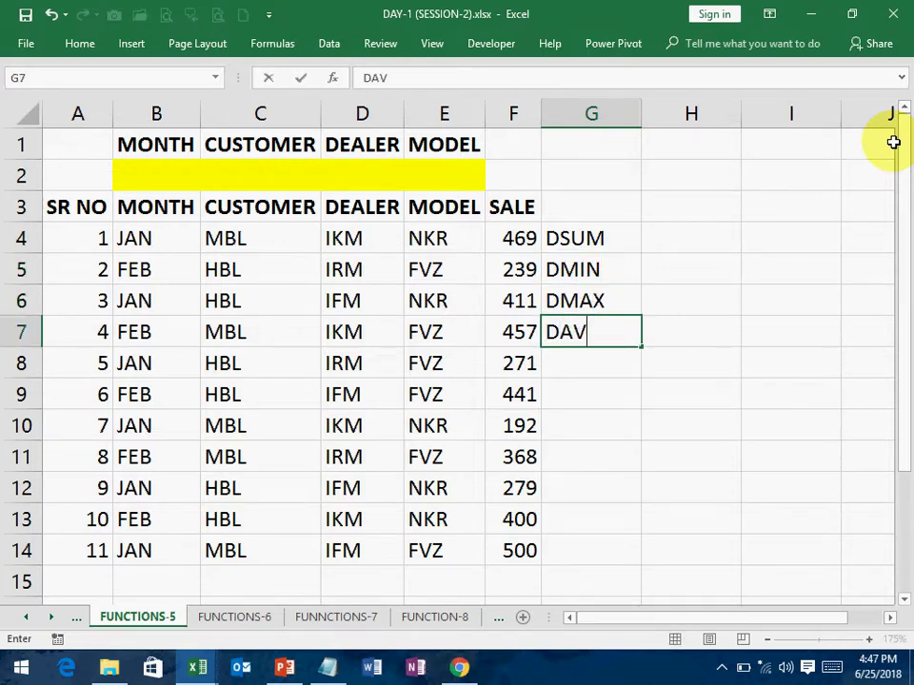
type("ERAGE")
key("Return")
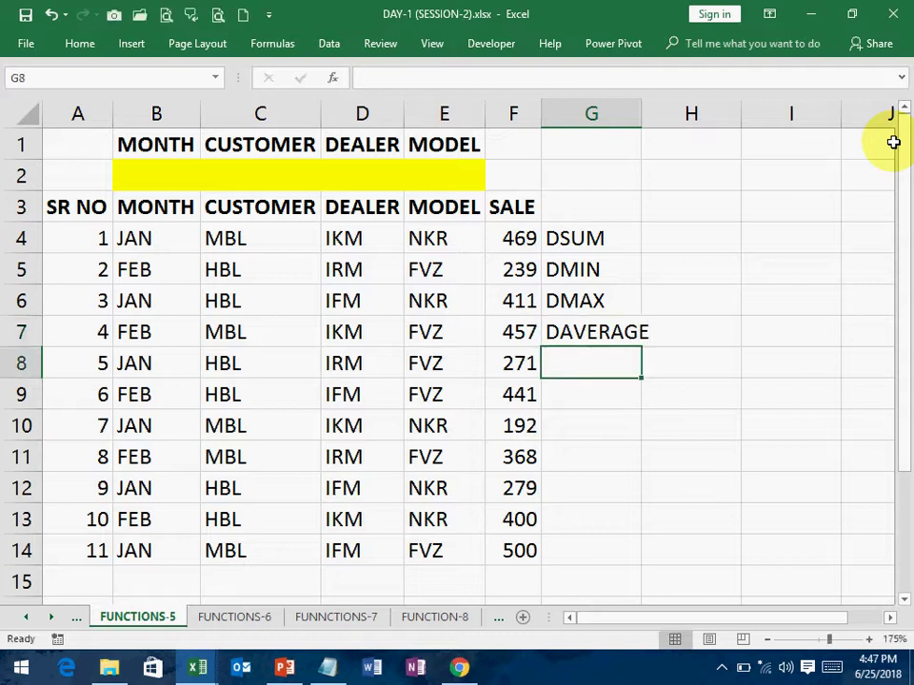
- Start a DSUM formula in H4 with the absolute range $A$3:$F$14 as its database argument
left_click(603, 237)
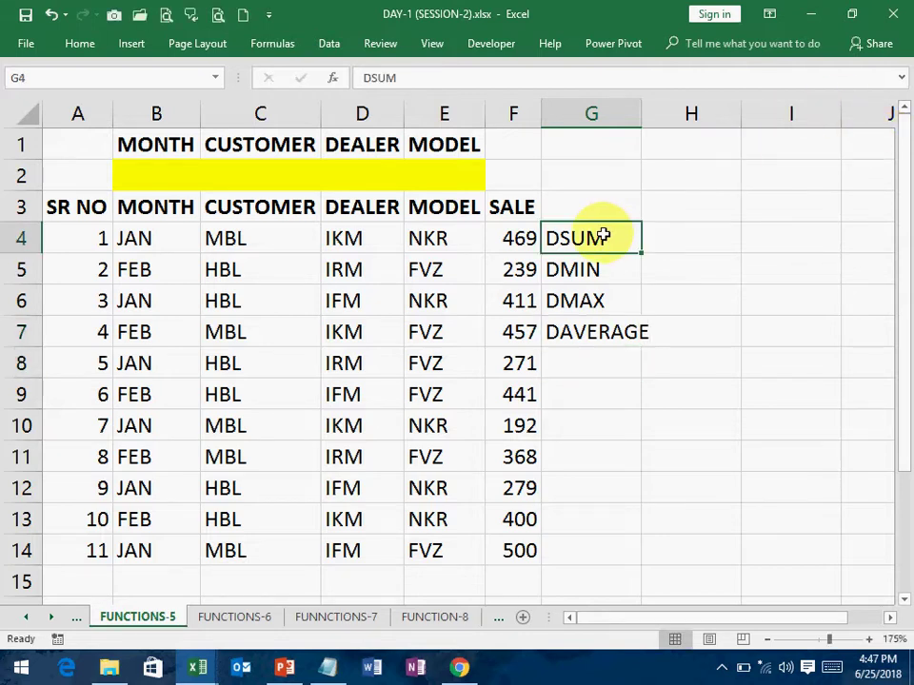
scroll(604, 237, "up", 1, "ctrl")
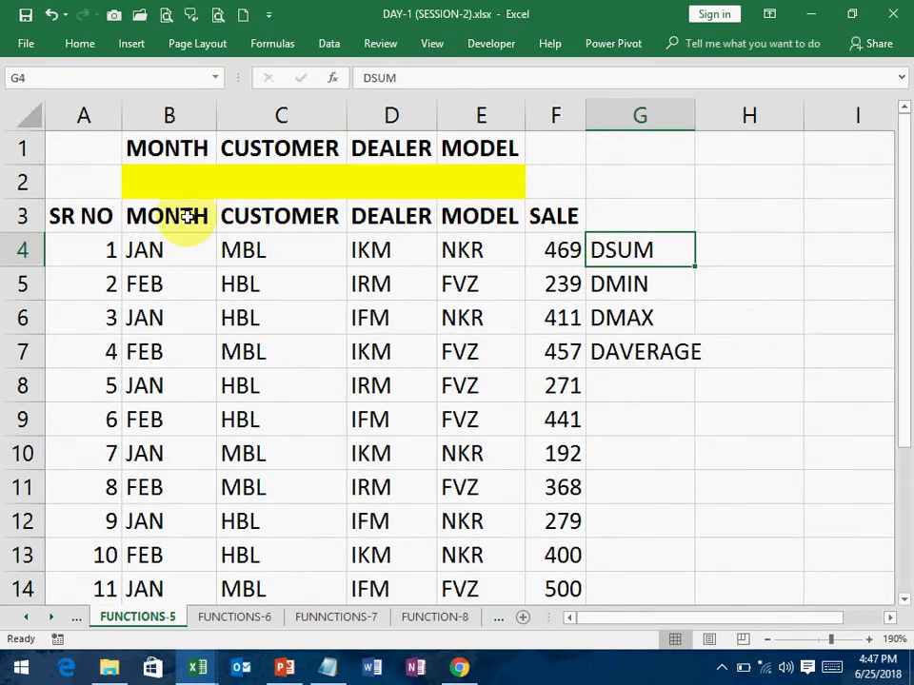
scroll(190, 216, "down", 1, "ctrl")
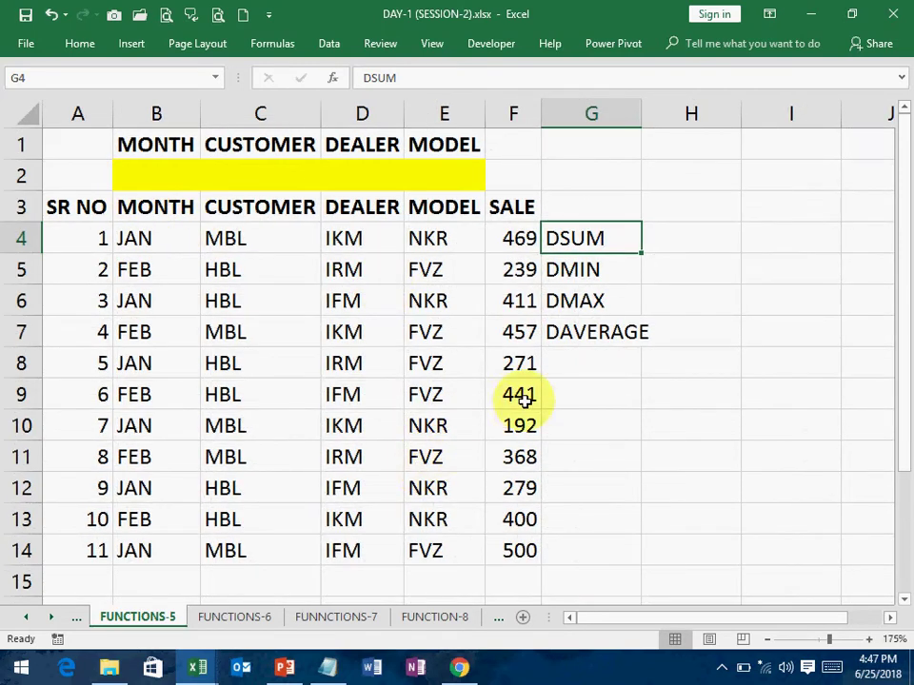
left_click(688, 246)
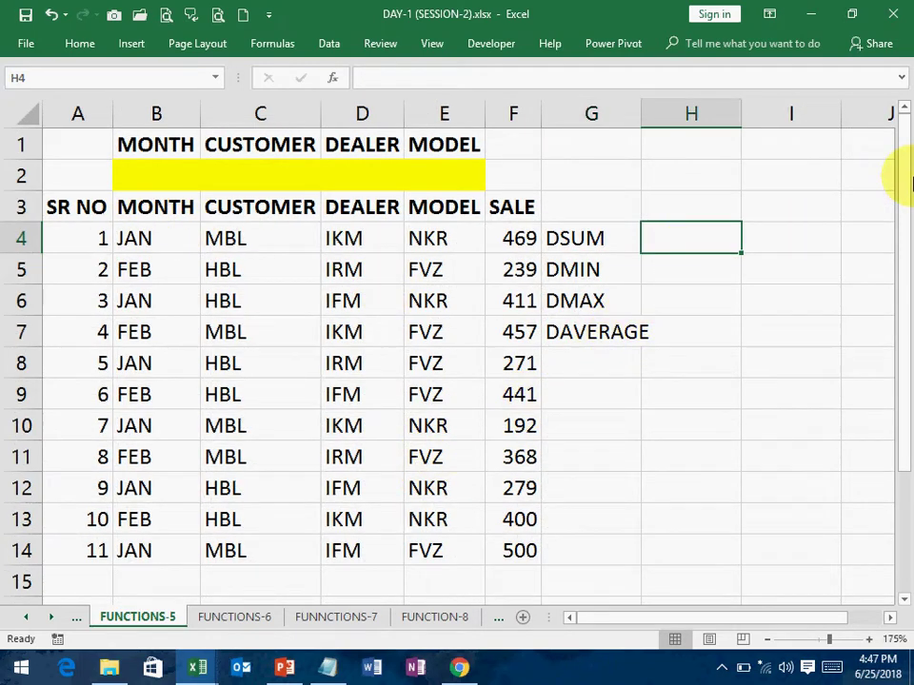
type("=DSUM(")
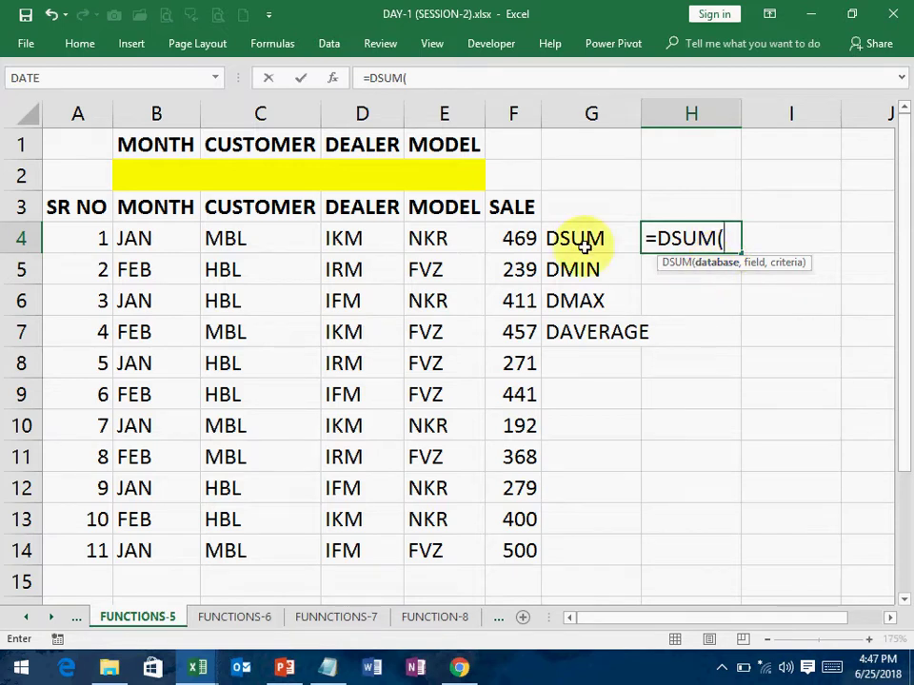
left_click(68, 201)
left_click_drag(69, 202, 514, 548)
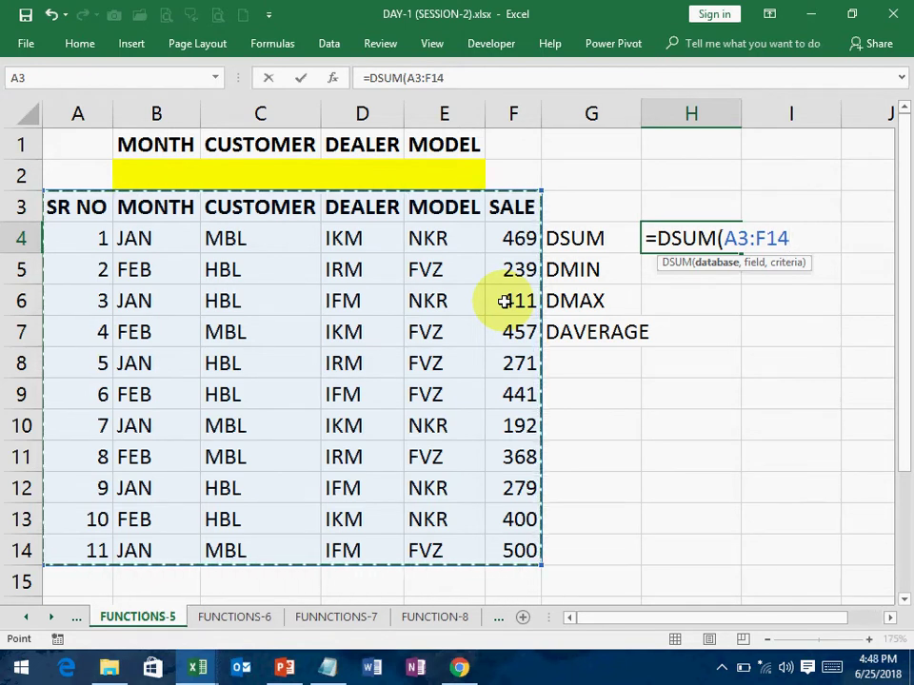
key("F4")
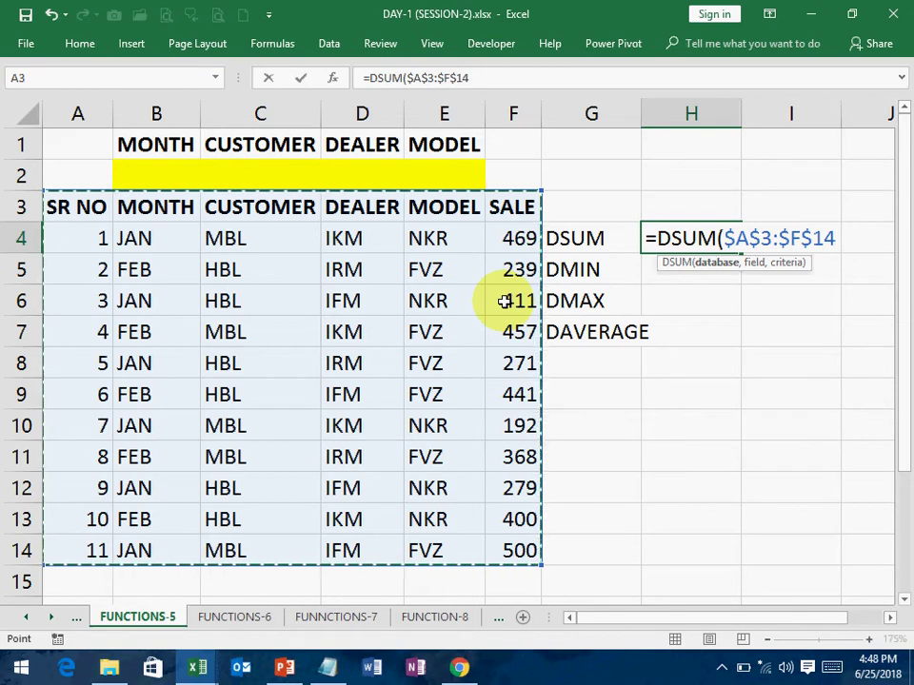
left_click(790, 237)
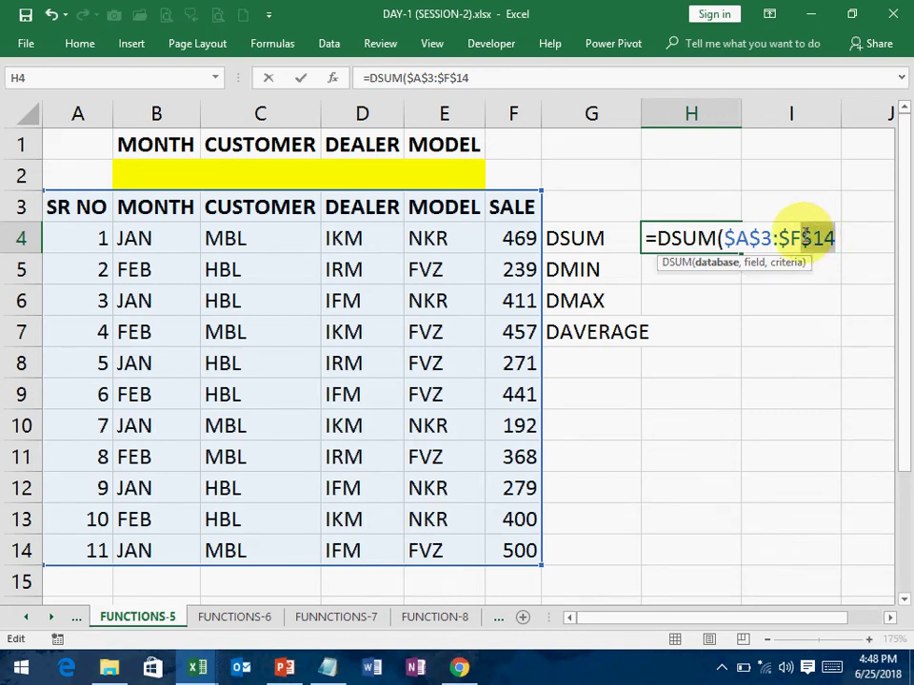
left_click(832, 238)
type(",")
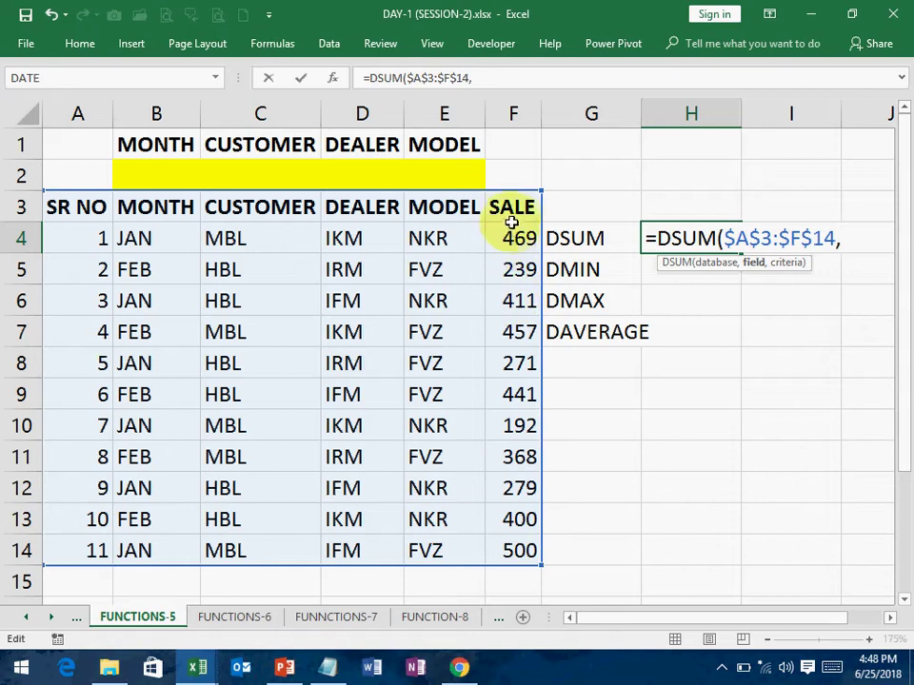
- Complete the H4 formula with the SALE header $F$3 as the field and $B$1:$E$2 as the criteria
left_click(511, 213)
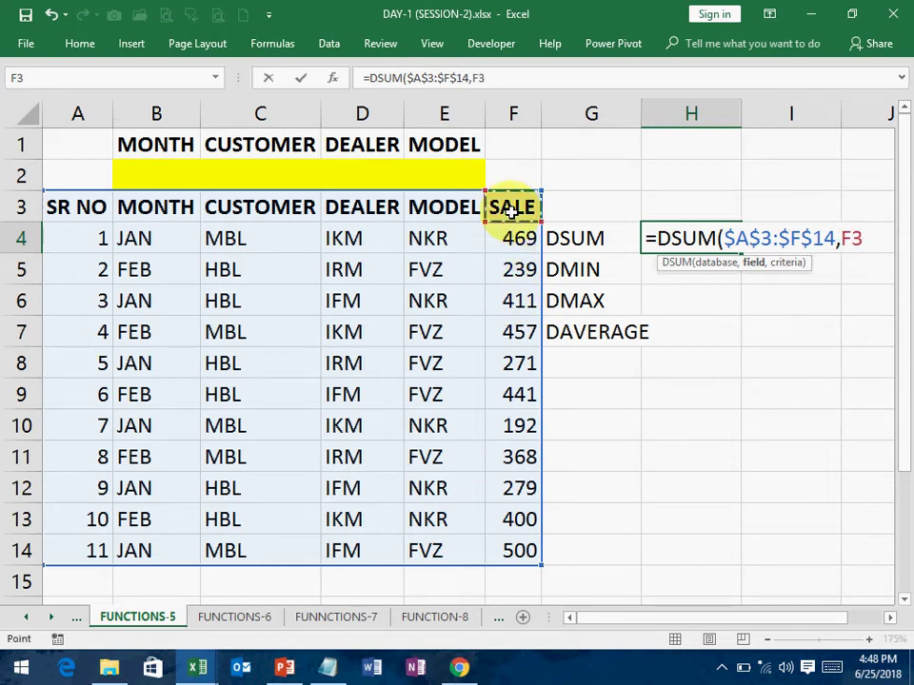
key("F4")
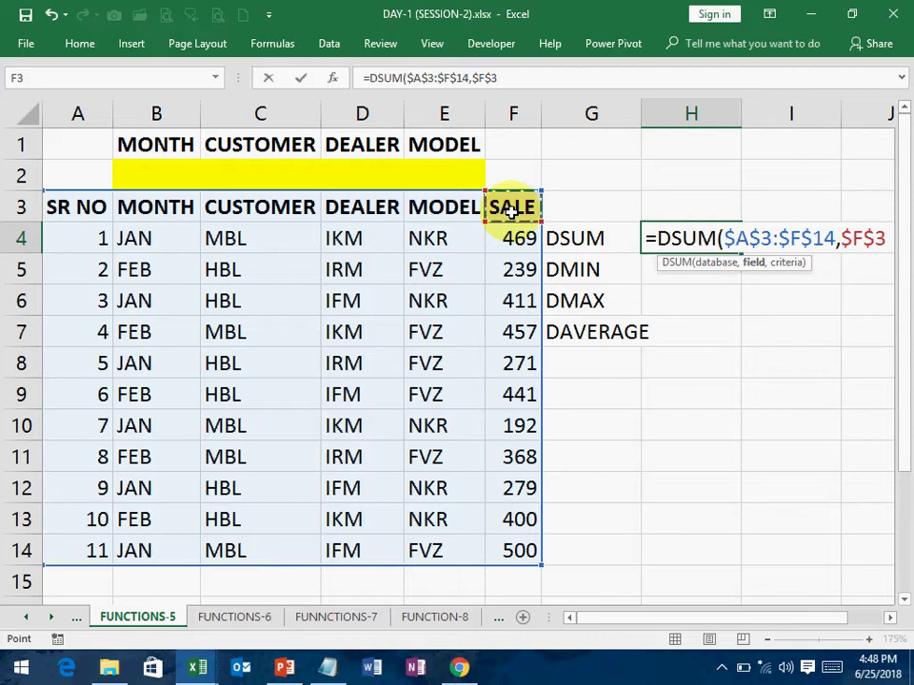
type(",")
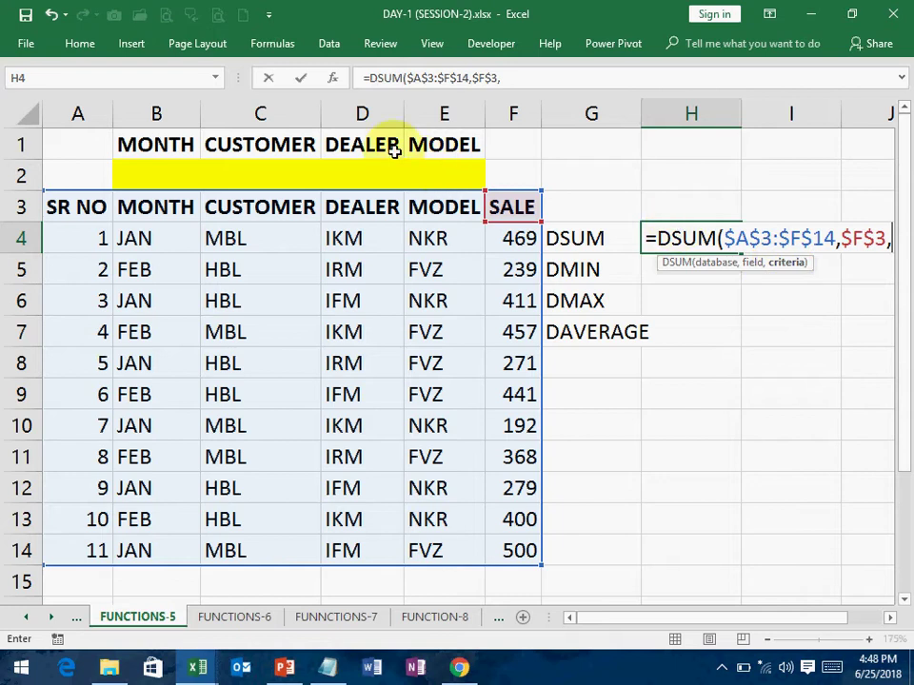
left_click(150, 141)
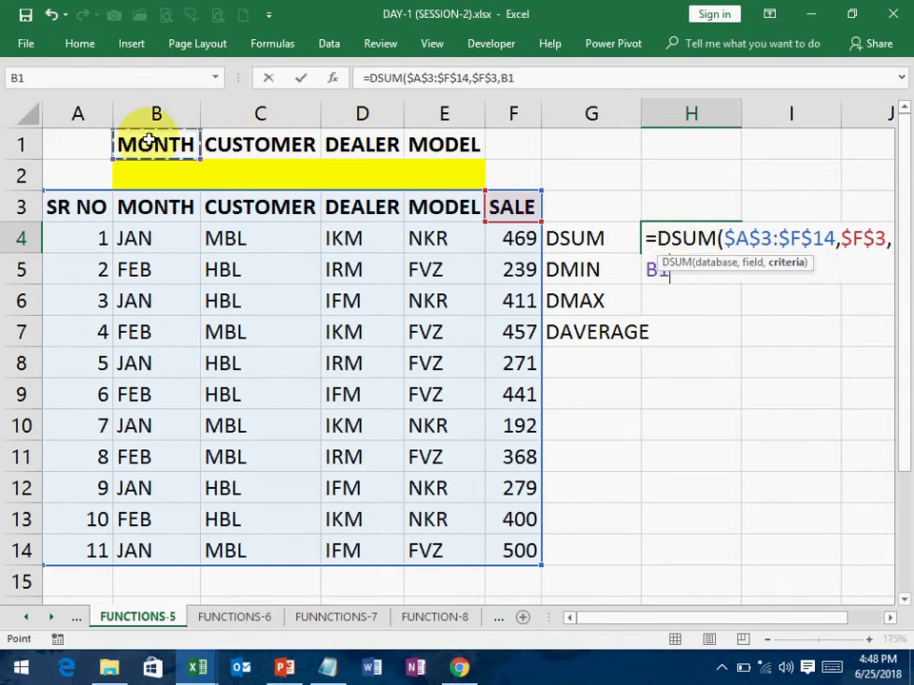
left_click_drag(151, 141, 433, 144)
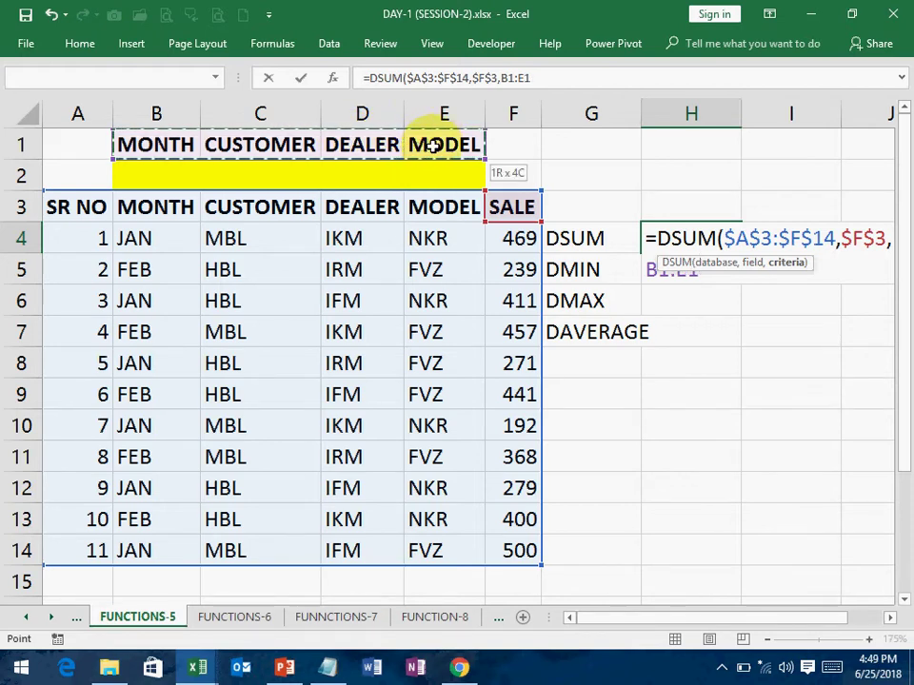
left_click_drag(433, 144, 432, 171)
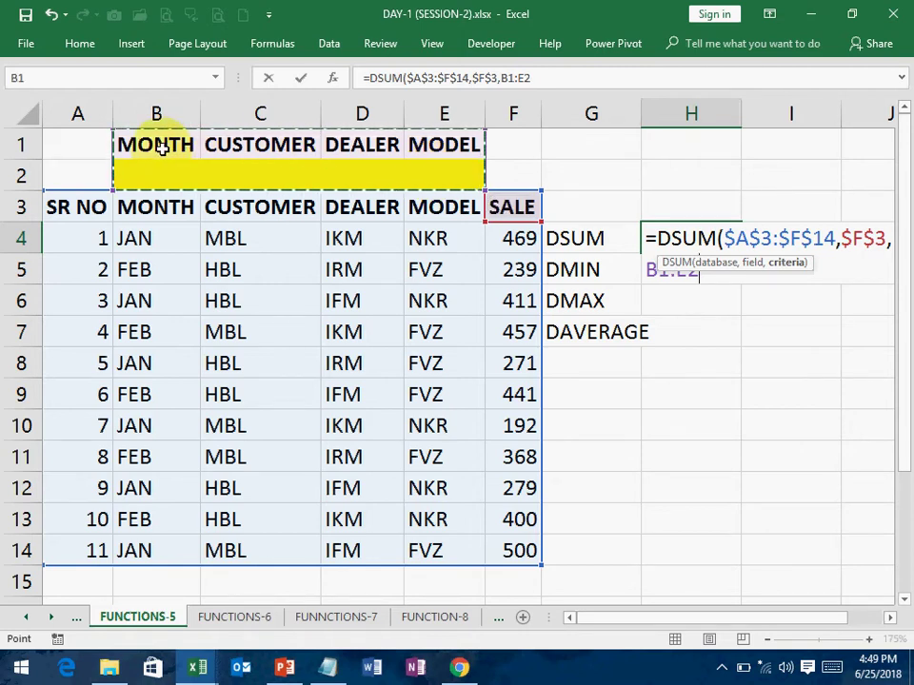
left_click(197, 158)
left_click_drag(197, 158, 459, 180)
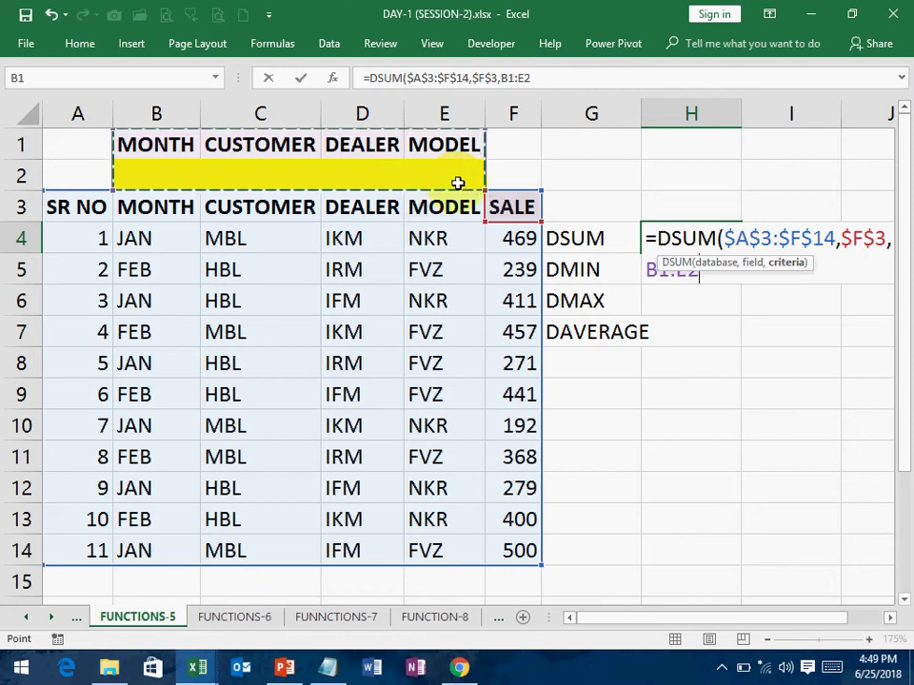
key("F4")
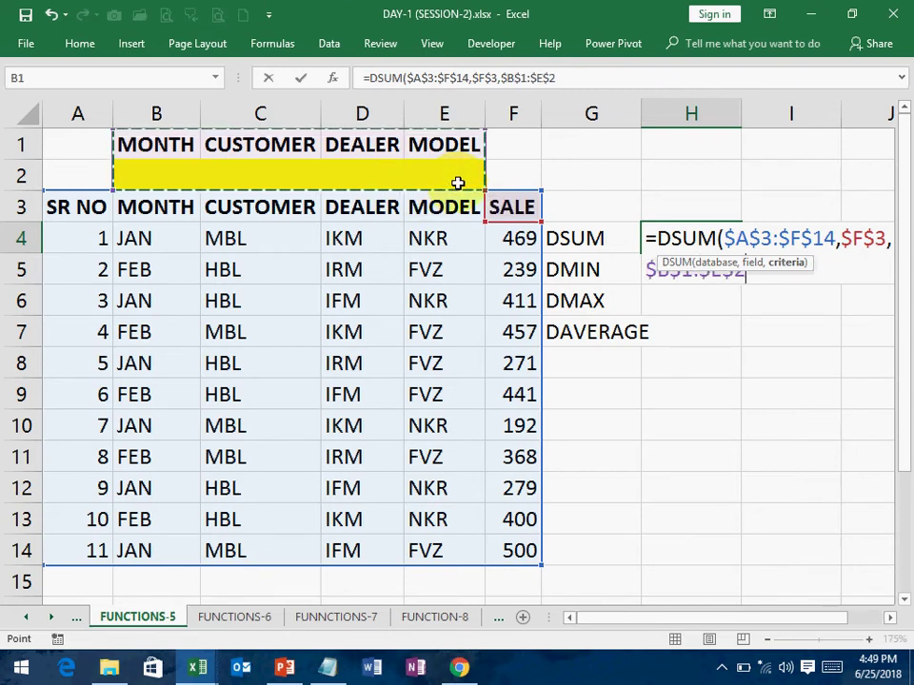
key("Return")
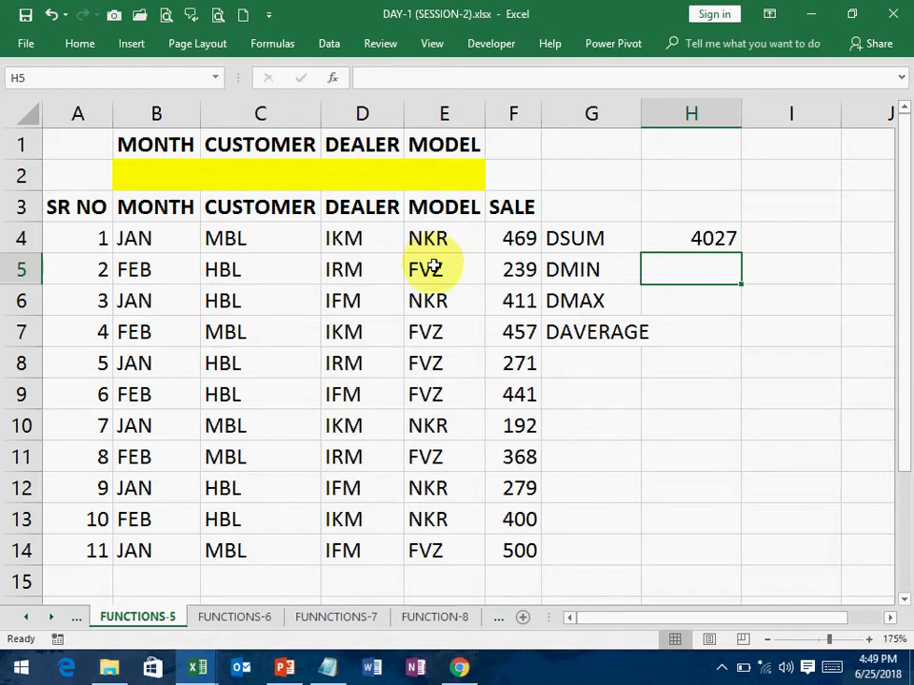
- Check the DSUM result in H4 against the sum of the SALE column values
left_click_drag(162, 174, 431, 168)
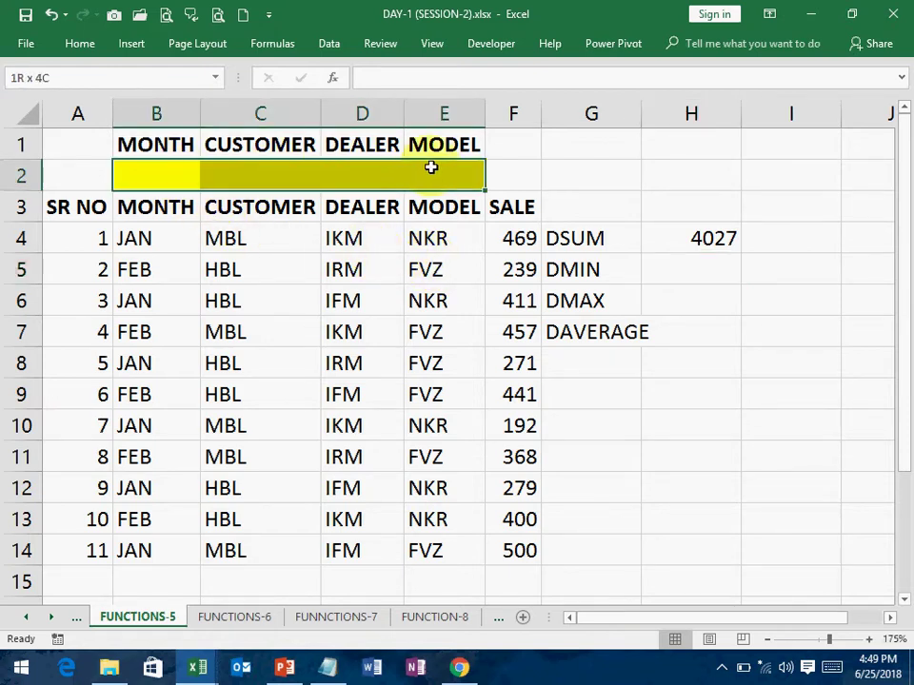
left_click(733, 238)
left_click_drag(523, 240, 524, 582)
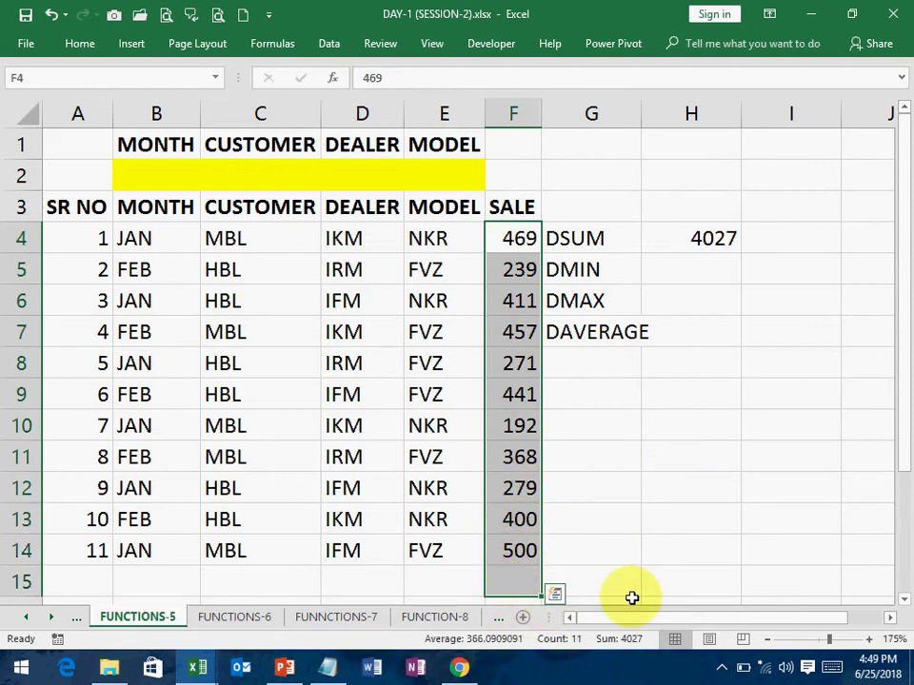
- Autofit column G to its labels and fill the DSUM formula from H4 down to H7
left_click(710, 245)
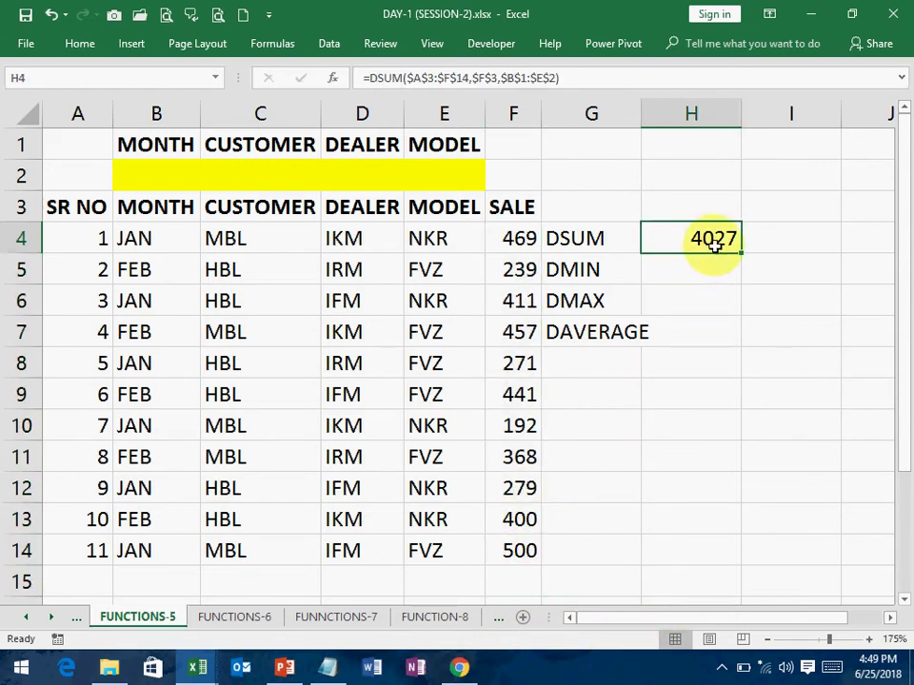
double_click(640, 113)
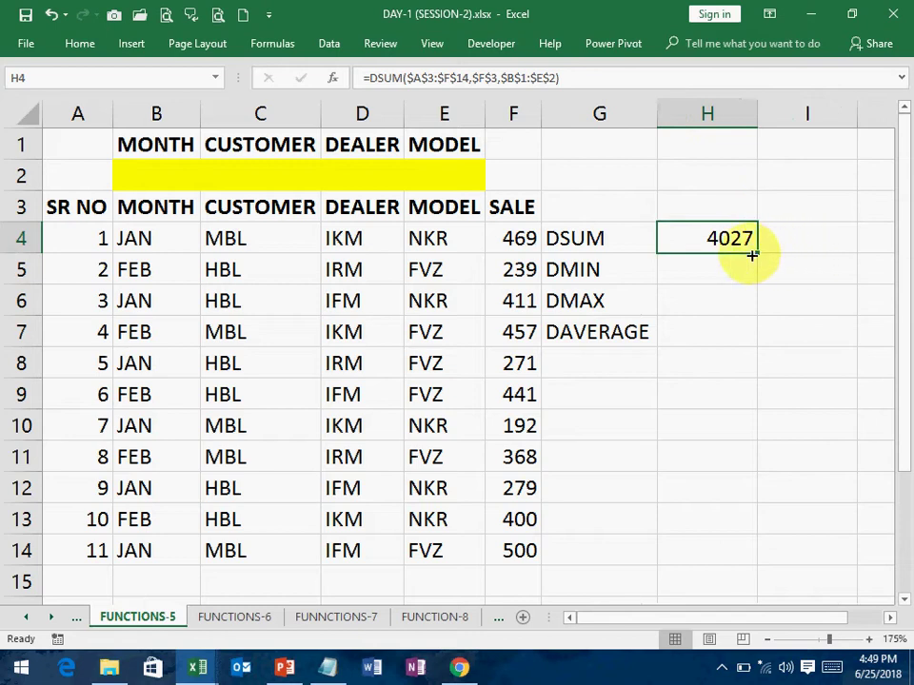
left_click_drag(757, 249, 751, 335)
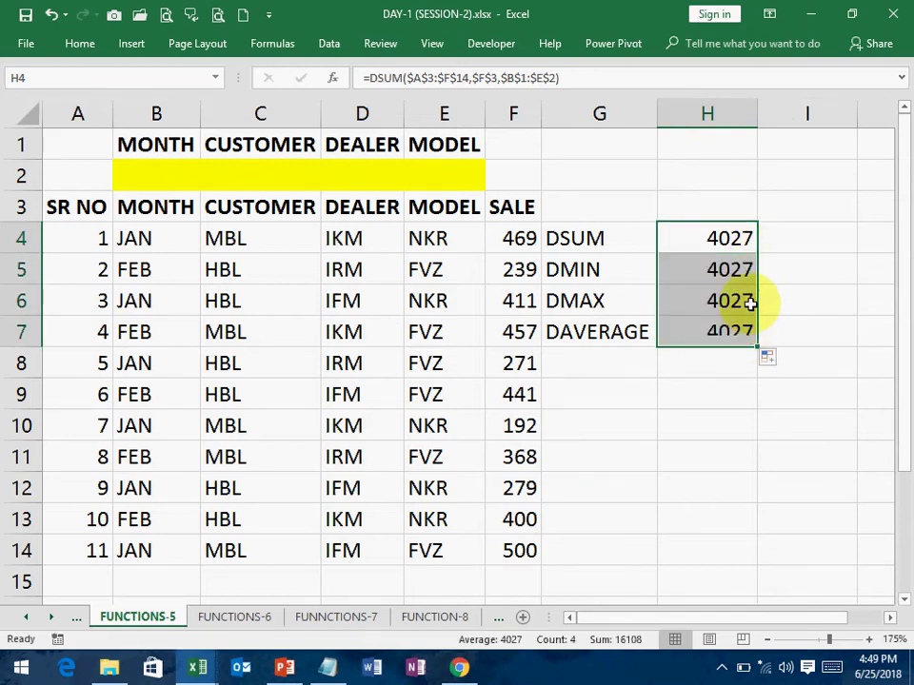
- Change the function in the H5 formula from DSUM to DMIN, keeping its arguments
double_click(728, 270)
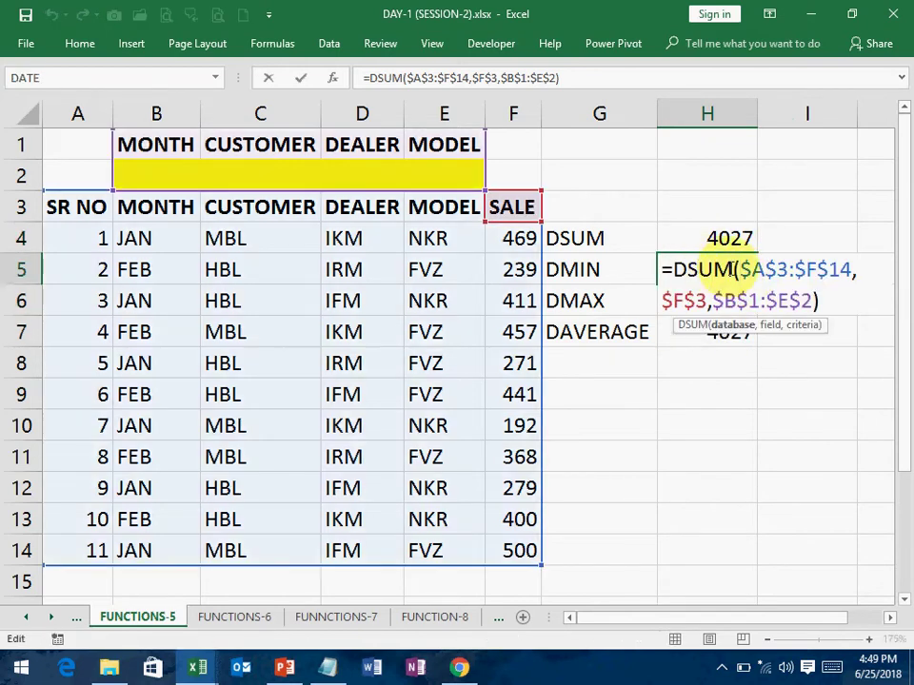
left_click_drag(718, 269, 688, 270)
key("BackSpace")
type("IN")
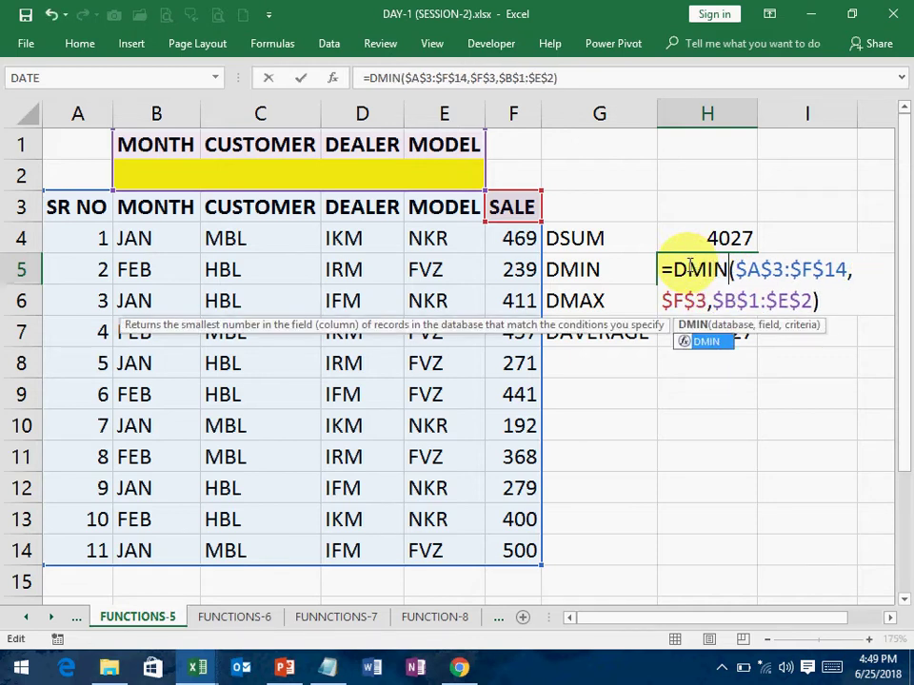
key("Return")
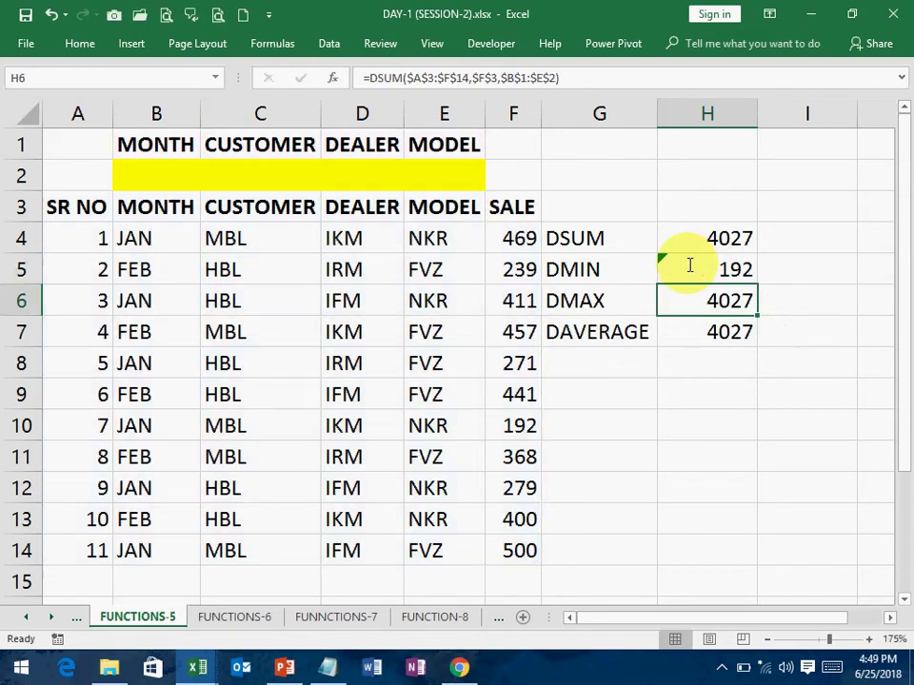
- Edit the H6 formula so that it uses DMAX instead of DSUM with the same arguments
key("F2")
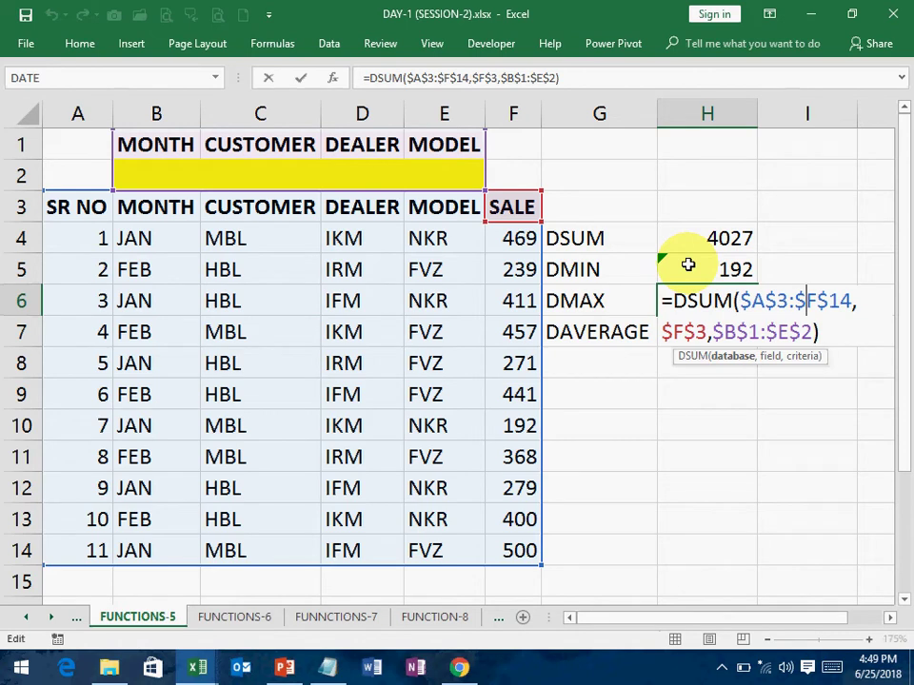
key("Left")
key("shift+Left")
key("shift+Left")
key("shift+Left")
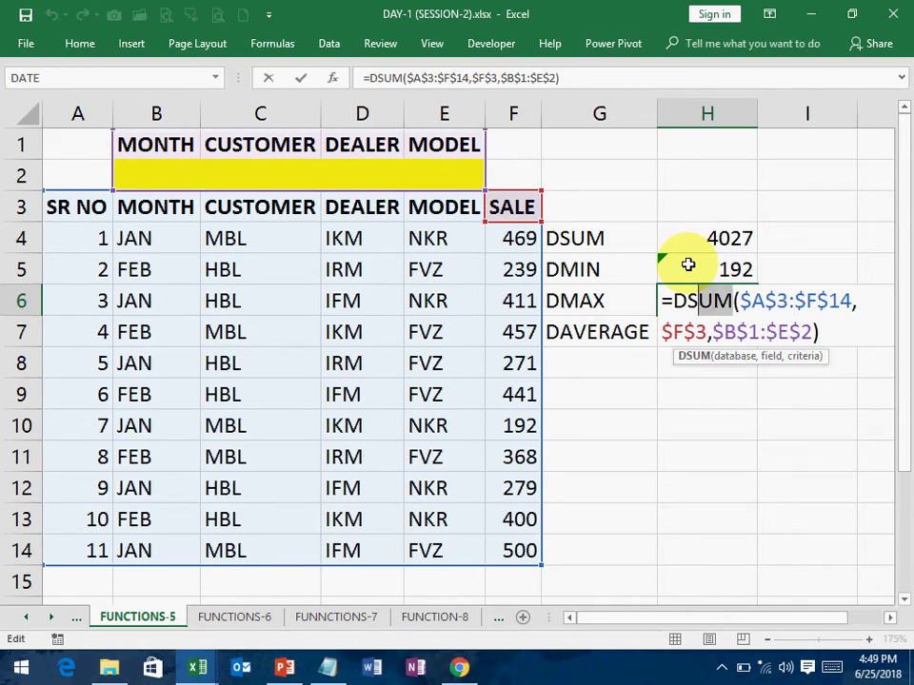
type("MAX")
key("Return")
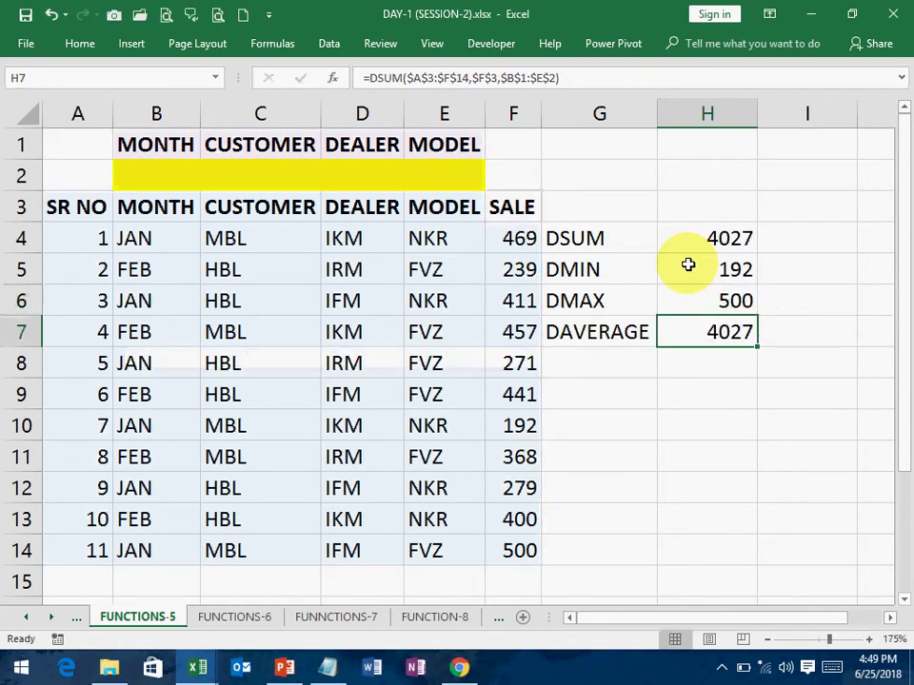
- Replace DSUM with DAVERAGE in the H7 formula, leaving the database, field and criteria ranges as they are
key("F2")
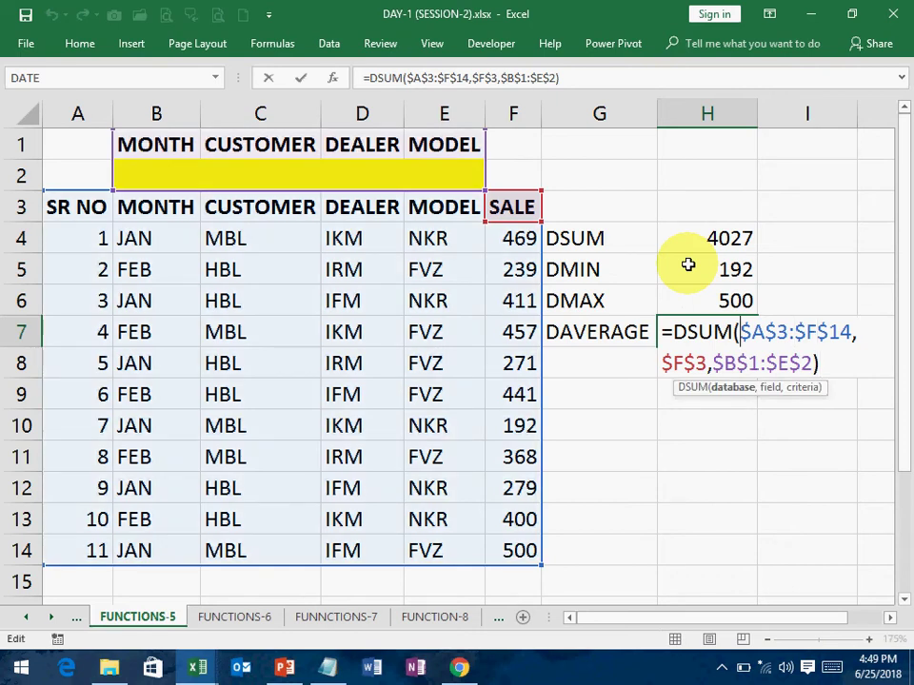
key("Left")
key("shift+Left")
key("shift+Left")
key("shift+Left")
key("shift+Left")
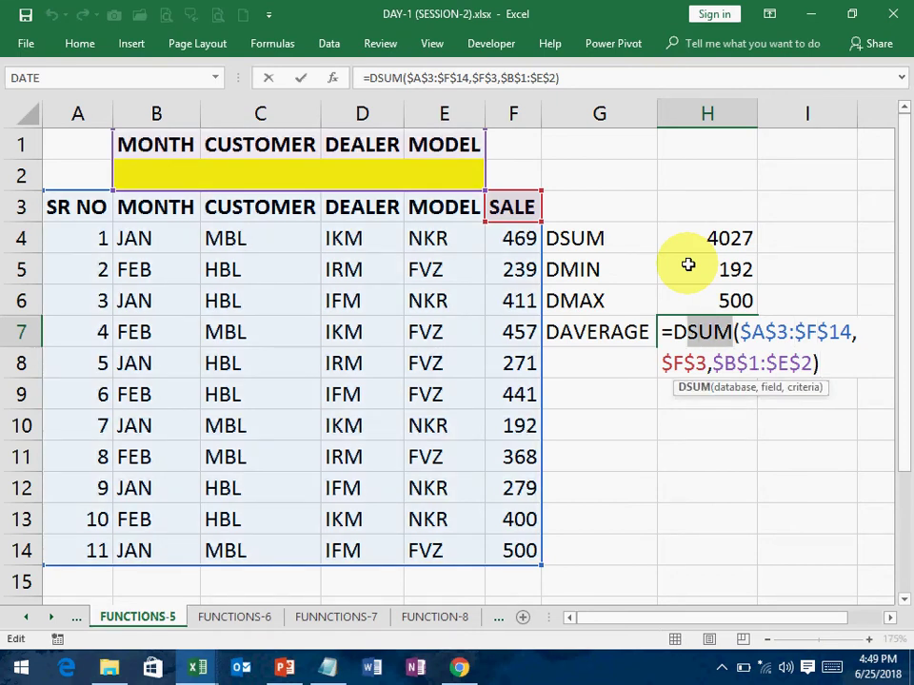
type("AVERAGE")
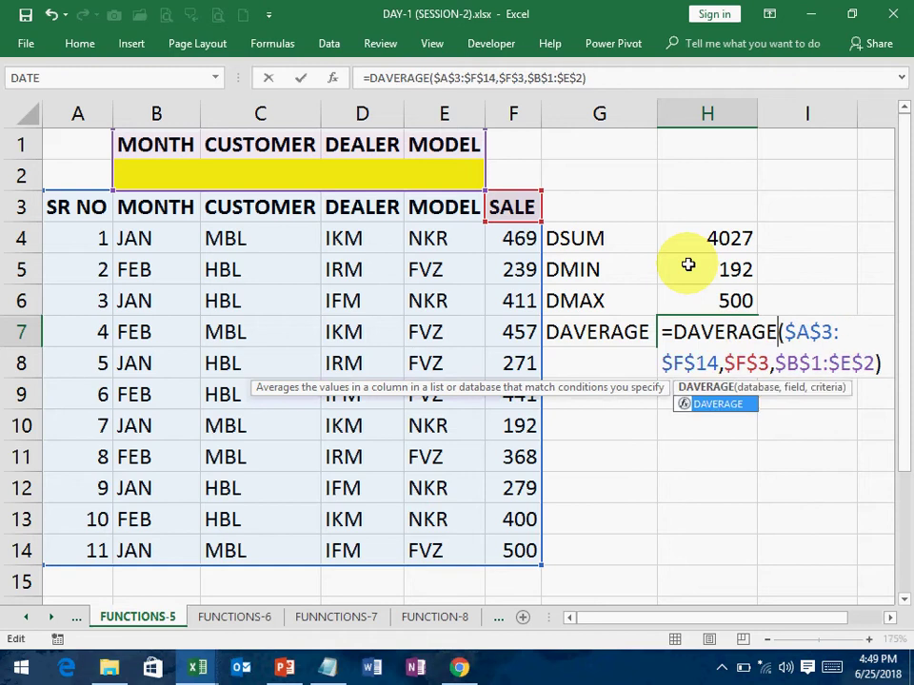
key("Return")
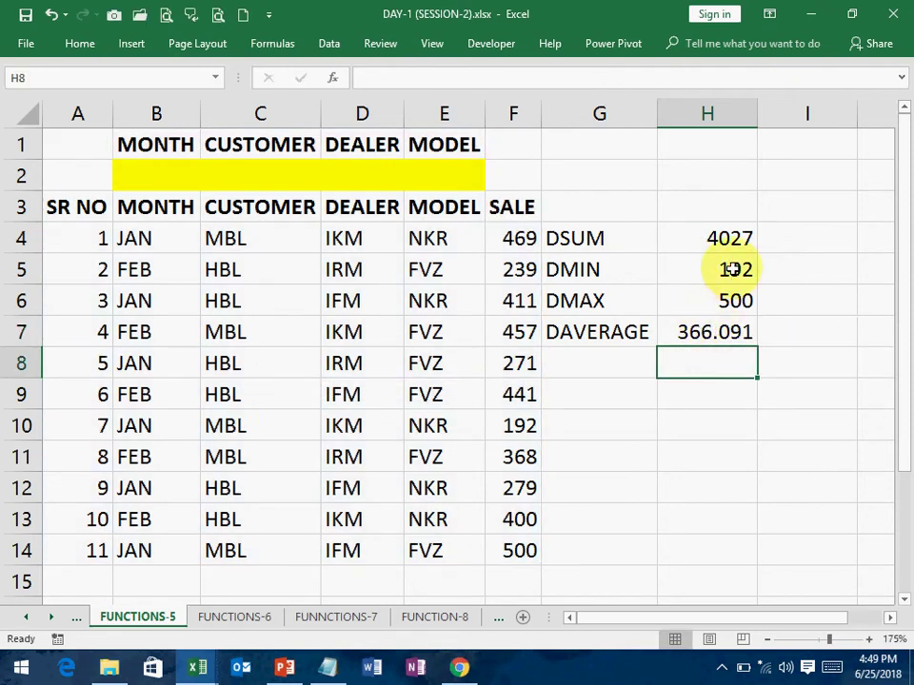
- Format column H with the comma number style and no decimal places
left_click(728, 113)
left_click(79, 44)
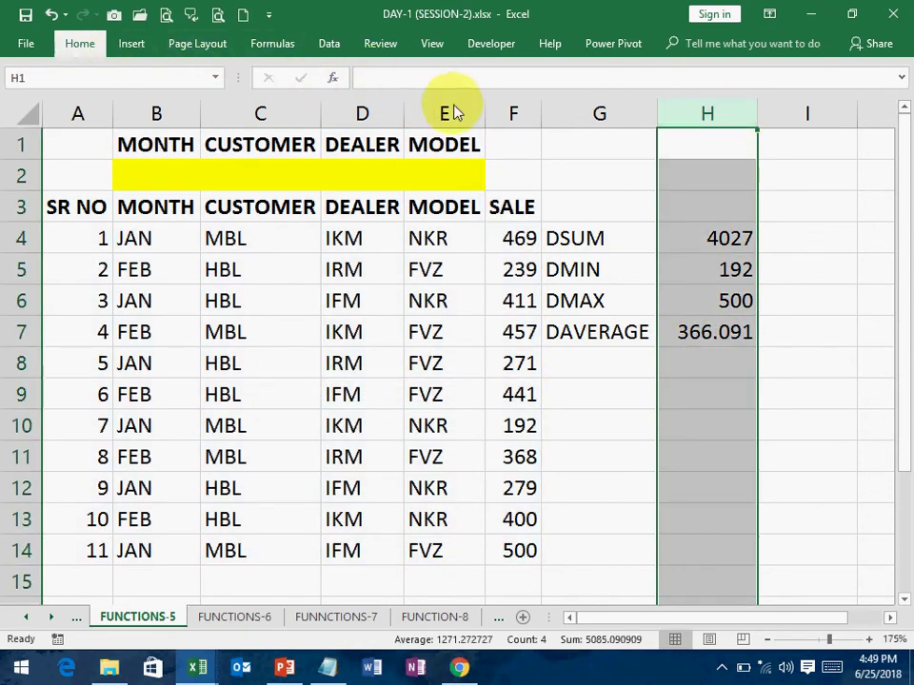
left_click(481, 105)
left_click(519, 102)
left_click(519, 103)
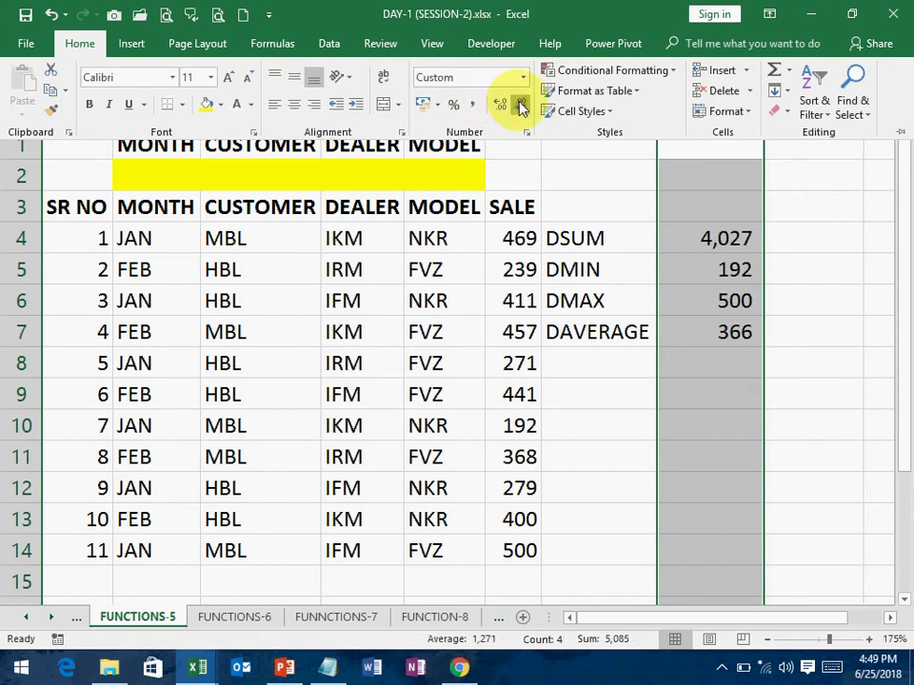
- Review the formulas and results in H4:H7 and locate the minimum value in the SALE column
left_click(720, 255)
left_click(728, 239)
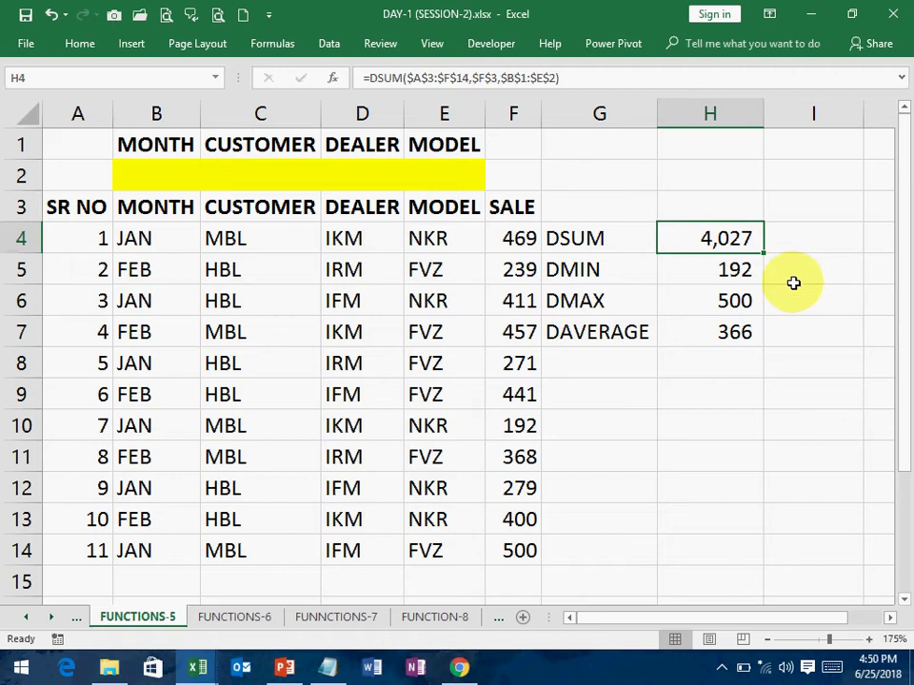
left_click(740, 268)
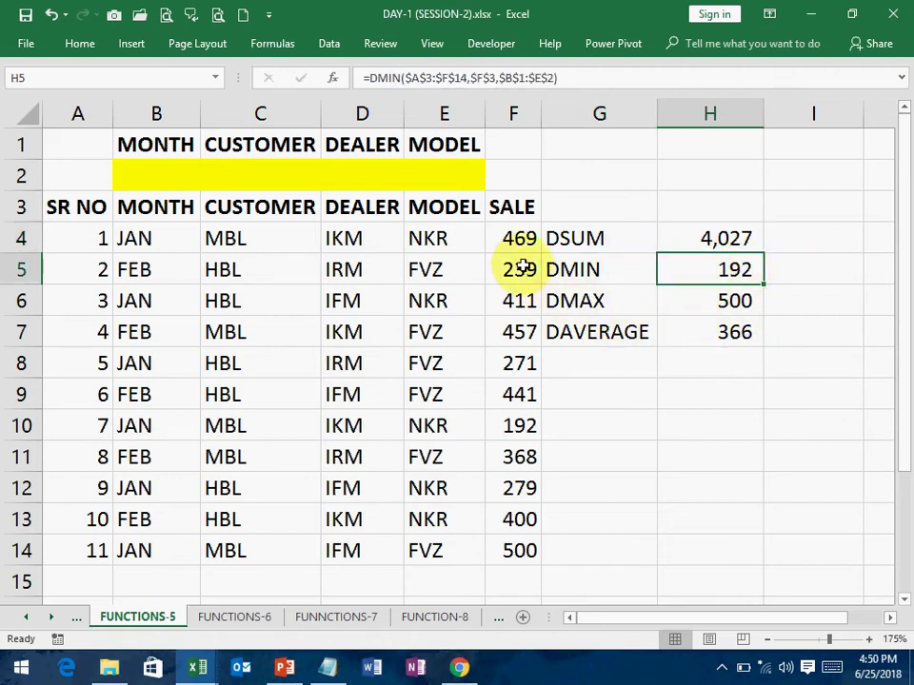
left_click(526, 430)
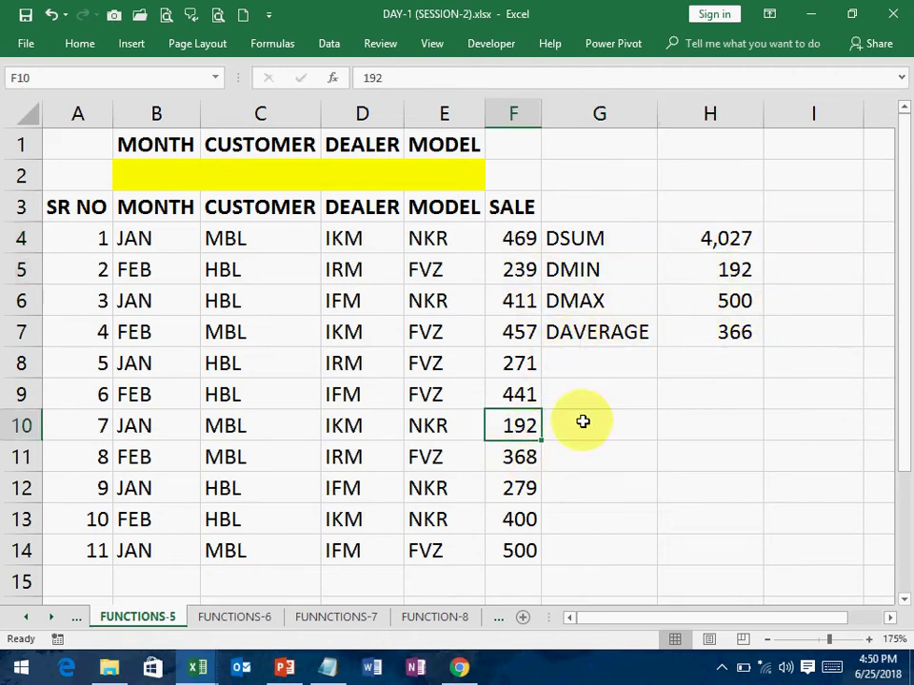
left_click(737, 303)
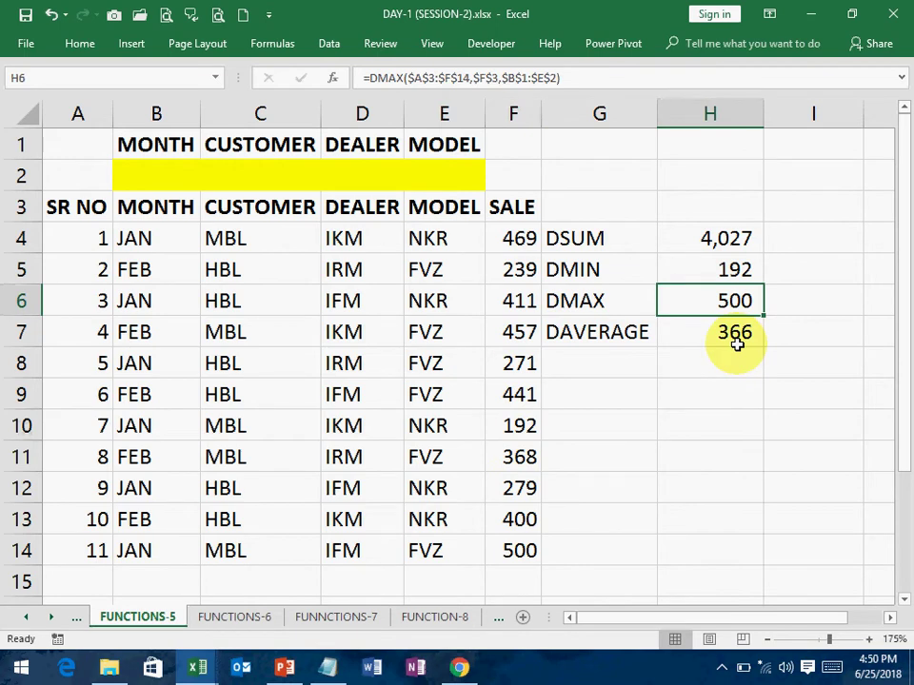
left_click(733, 345)
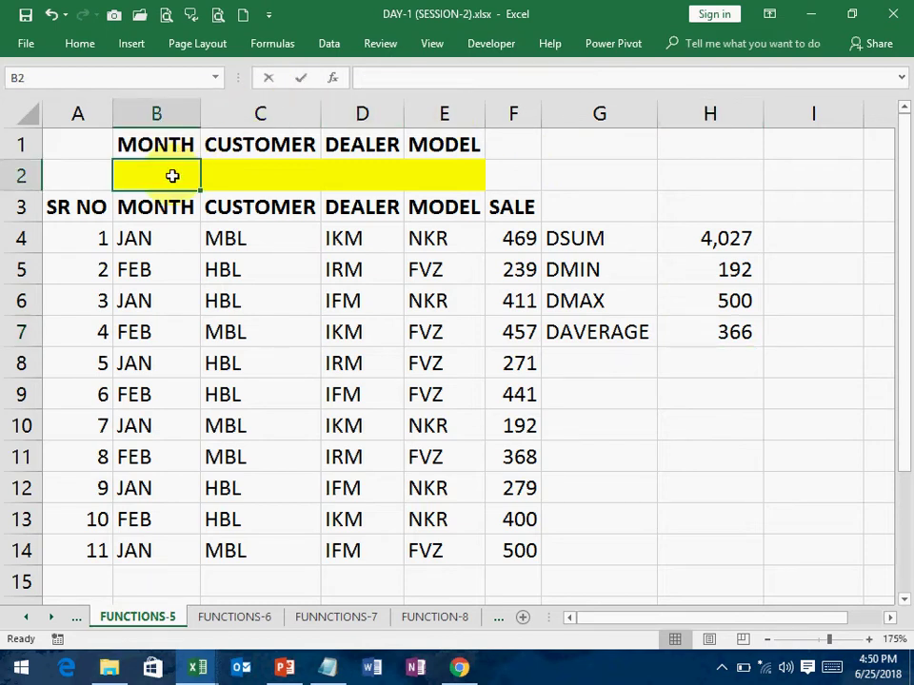
- Enter JAN as the MONTH criterion in B2 and inspect the four summary results in H4:H7
type("JAN")
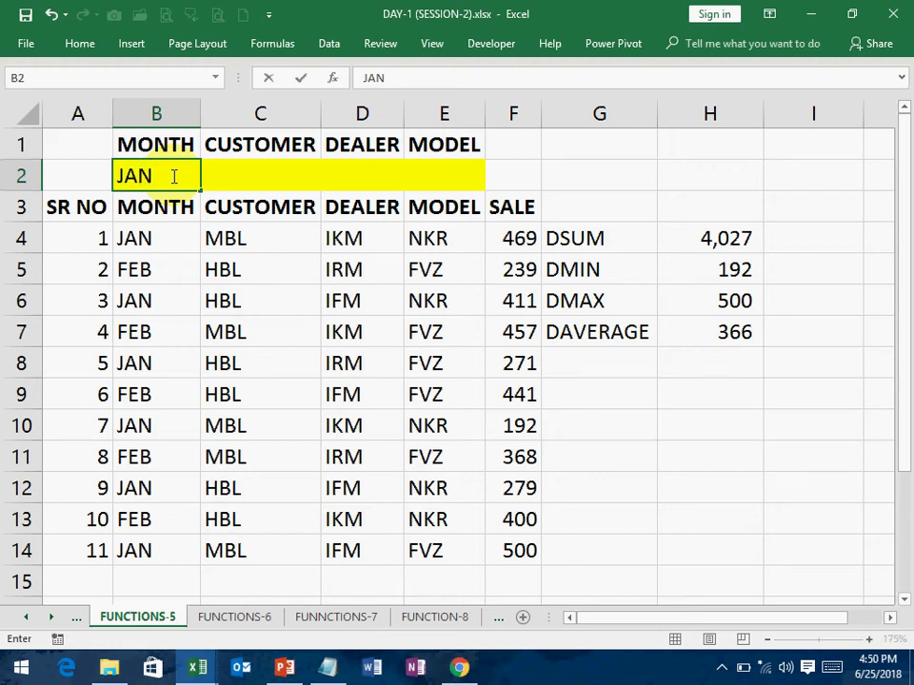
key("Return")
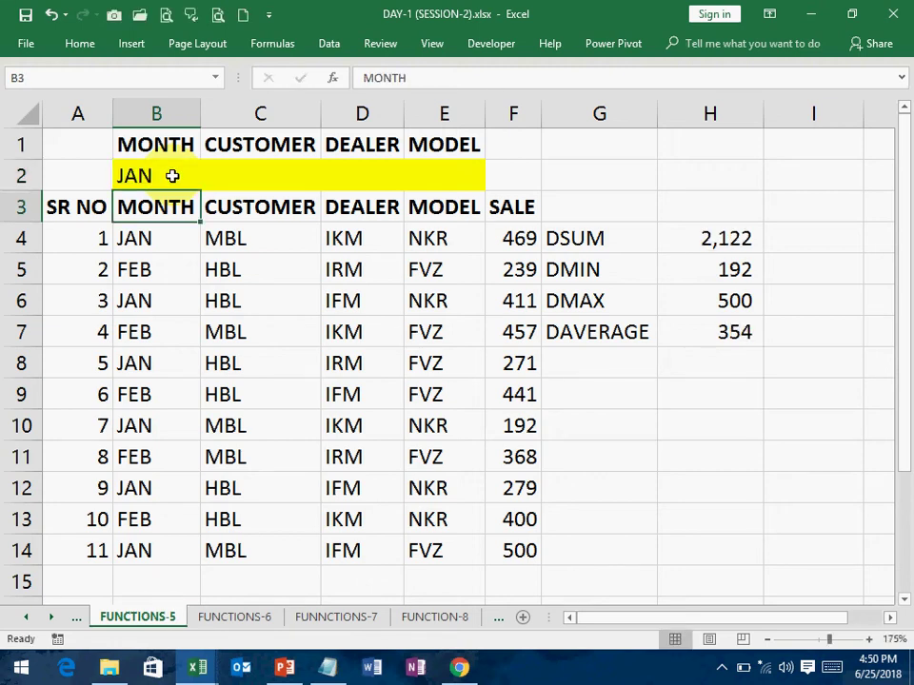
left_click(702, 235)
left_click(705, 268)
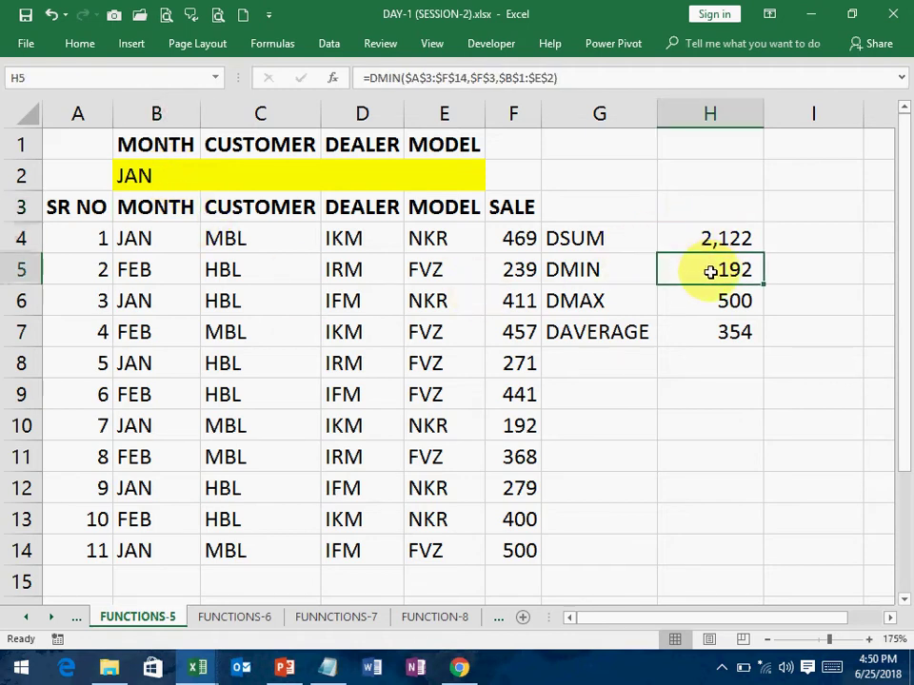
left_click(713, 305)
left_click(711, 335)
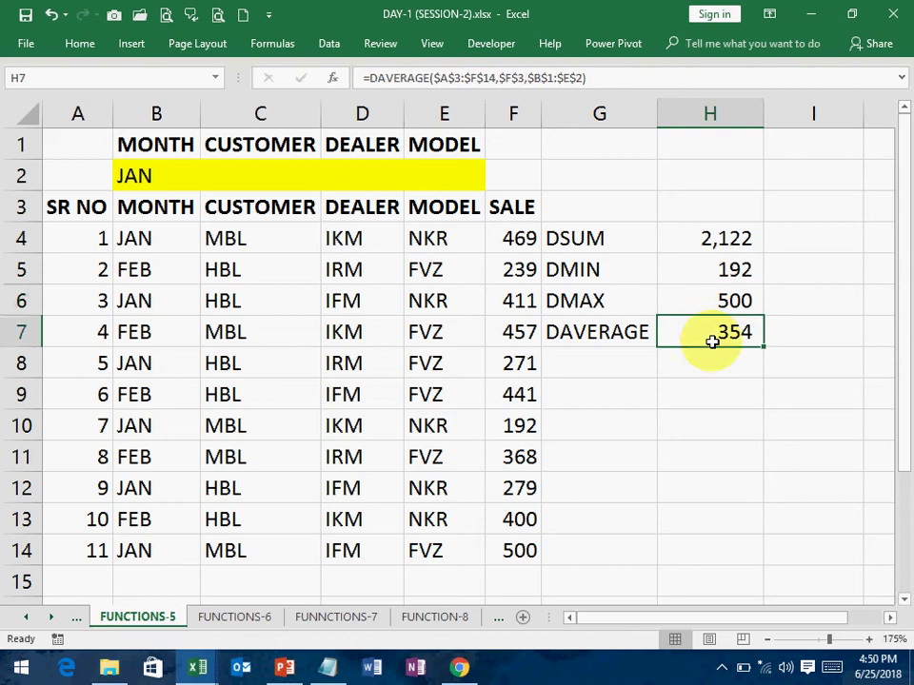
- Clear the MONTH criterion in B2 and enter HBL as the CUSTOMER criterion in C2
left_click(163, 167)
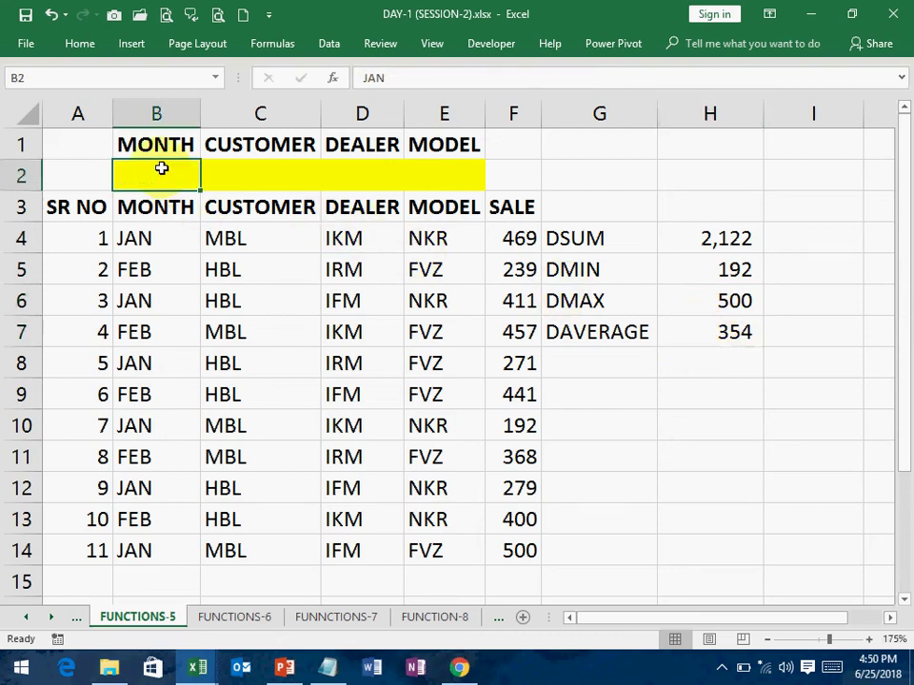
key("Delete")
left_click(261, 165)
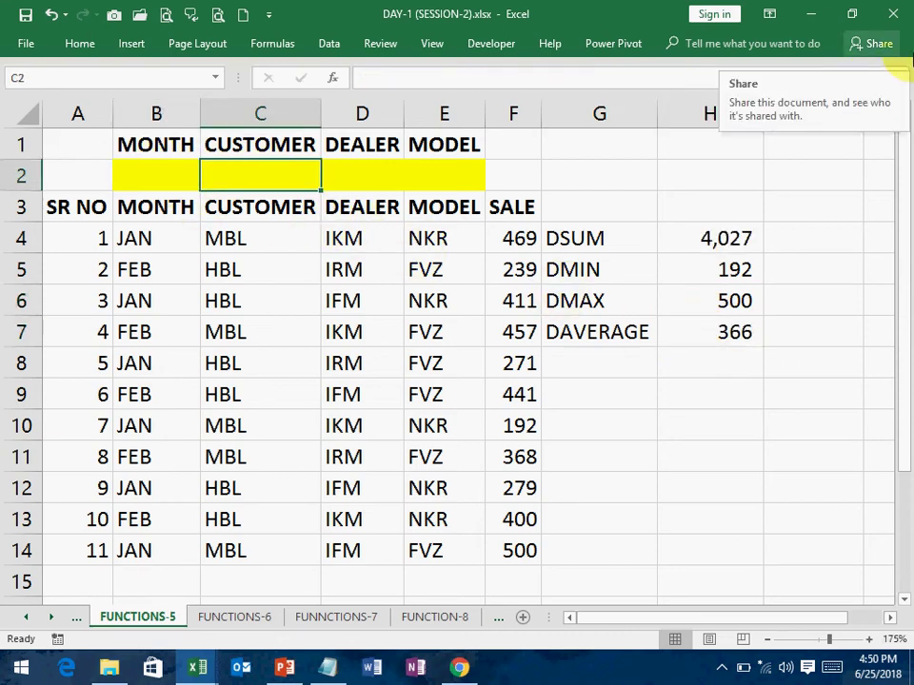
type("HBL")
key("Return")
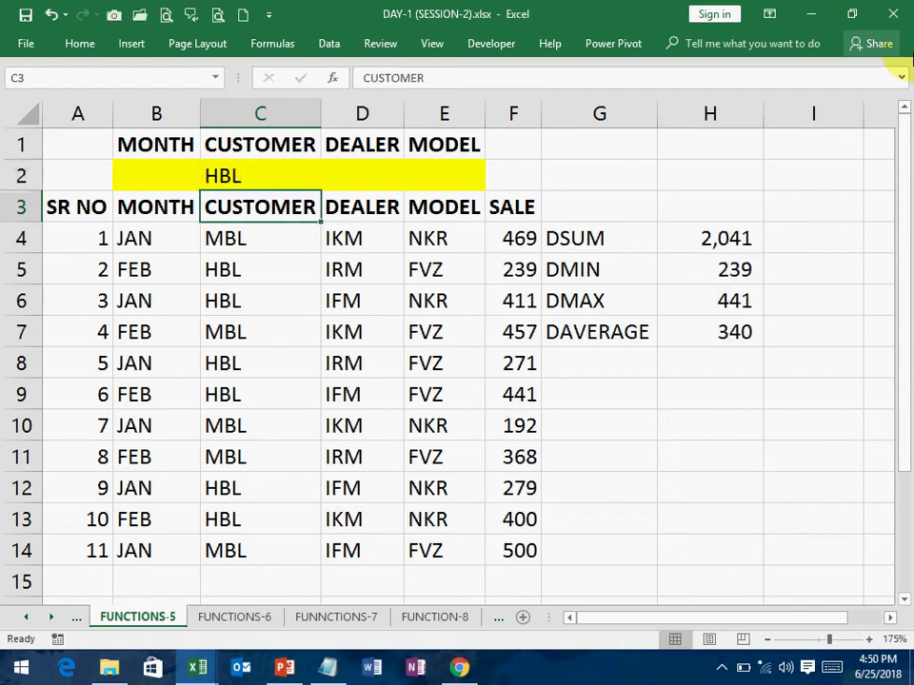
- Change the CUSTOMER criterion in C2 to MBL, then clear it
key("Up")
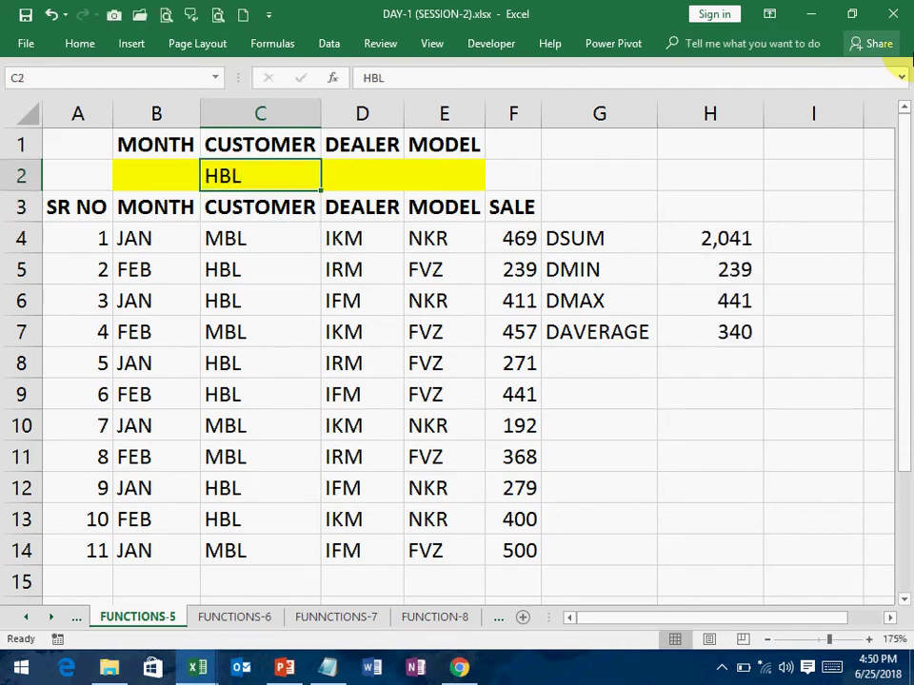
type("MBL")
key("Return")
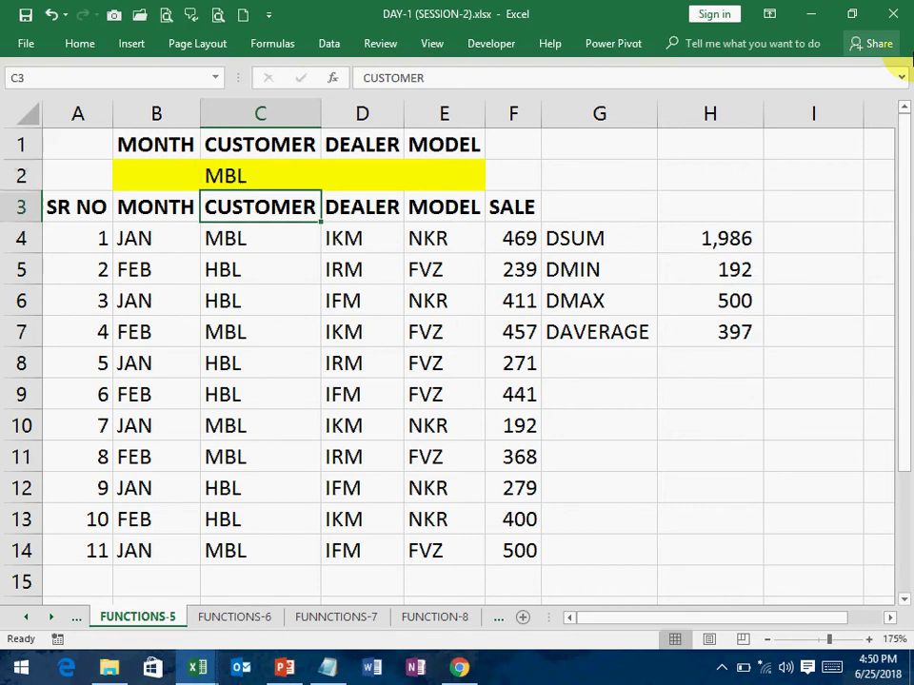
key("Up")
key("Delete")
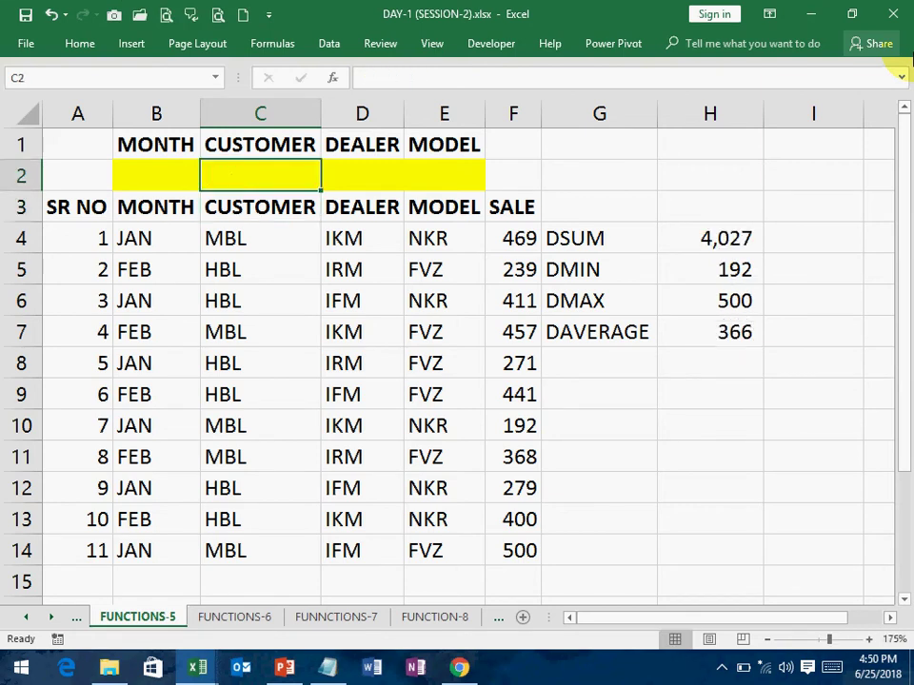
- Enter IKM as the DEALER criterion in D2 to summarise that dealer's sales
key("Right")
type("IKM")
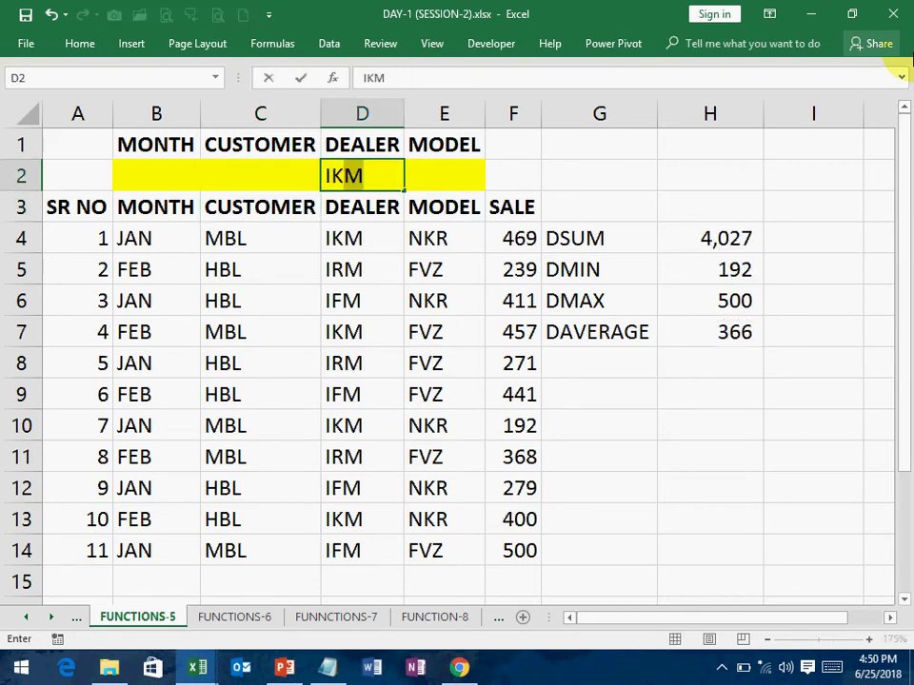
key("Return")
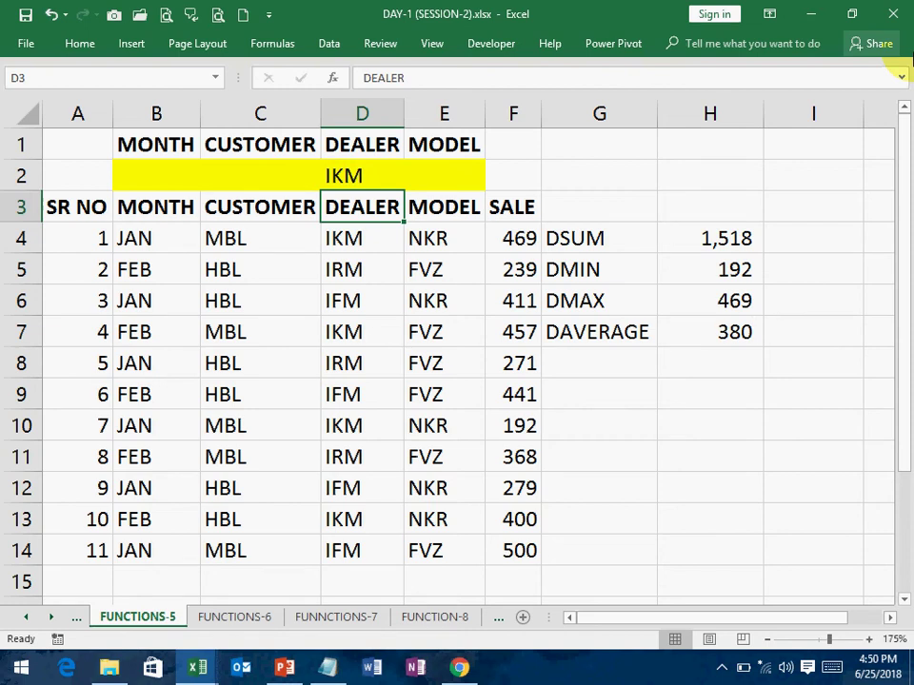
- Change the DEALER criterion in D2 to IFM, then clear it
key("Up")
type("IFM")
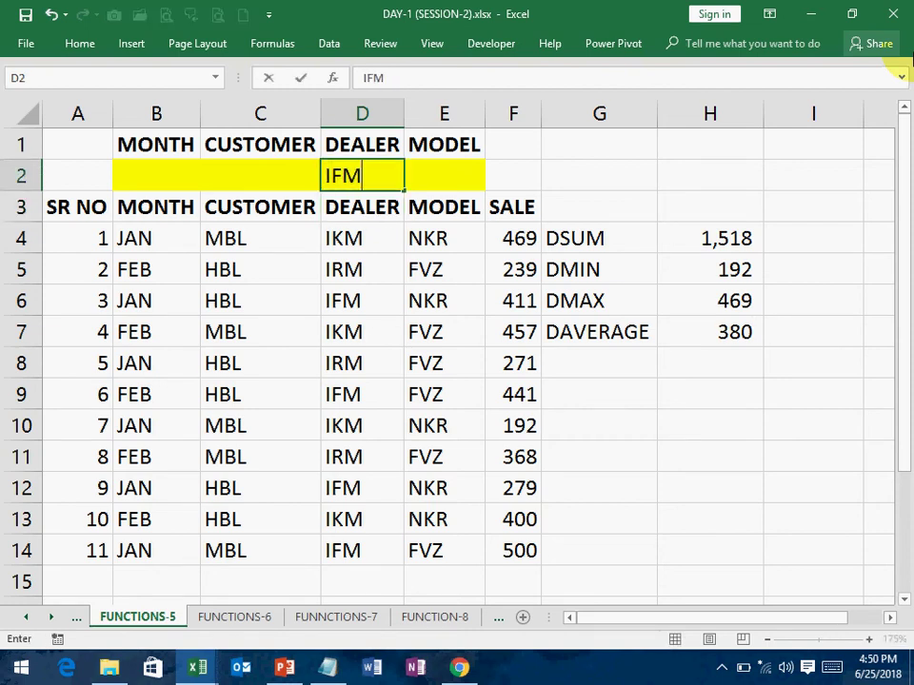
key("Return")
key("Up")
key("Delete")
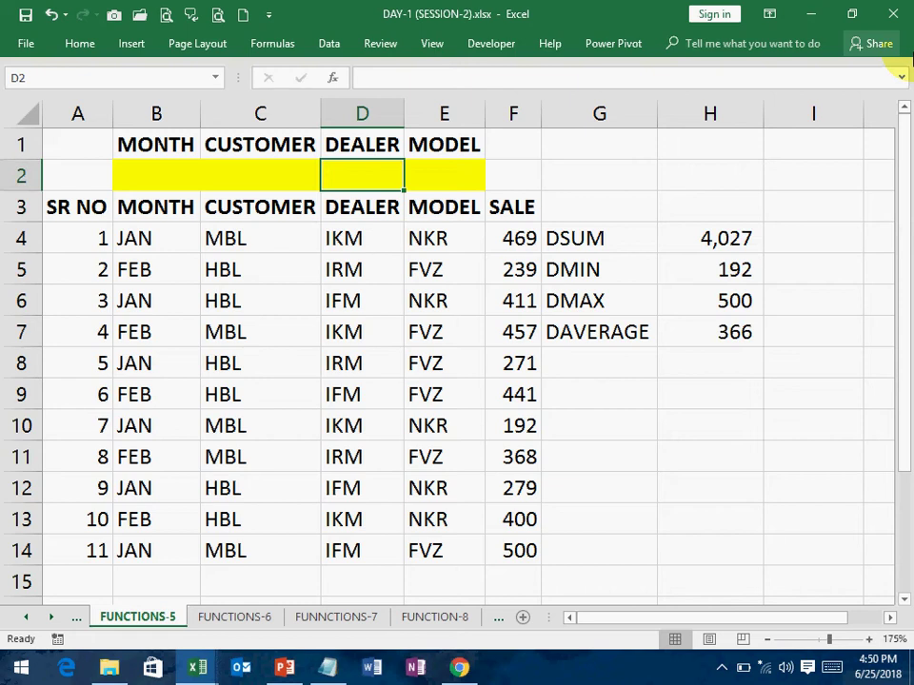
- Test the summaries with NKR as the MODEL criterion in E2, then clear that cell
key("Right")
type("NKR")
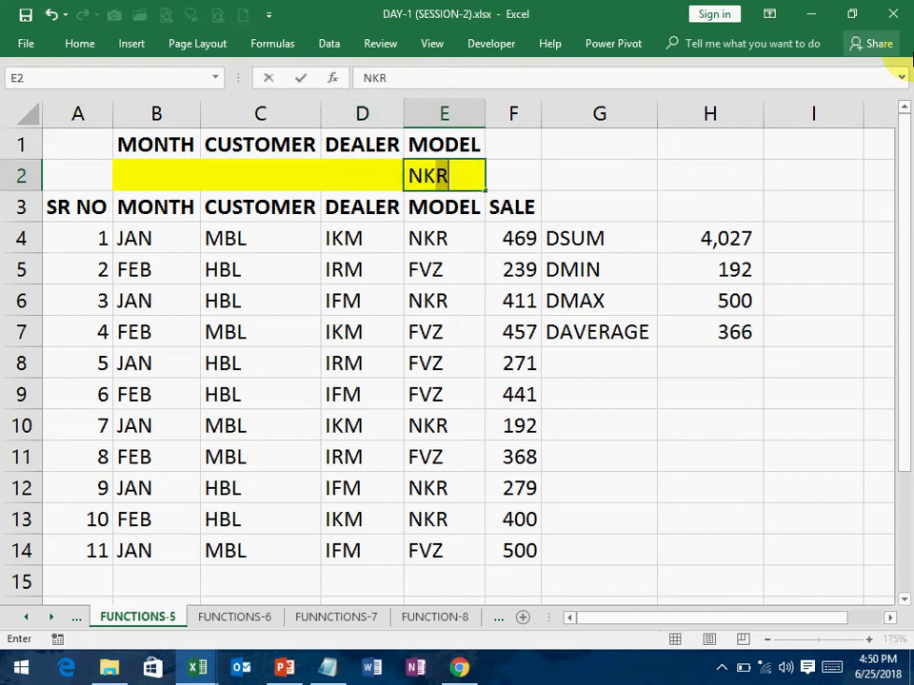
key("Return")
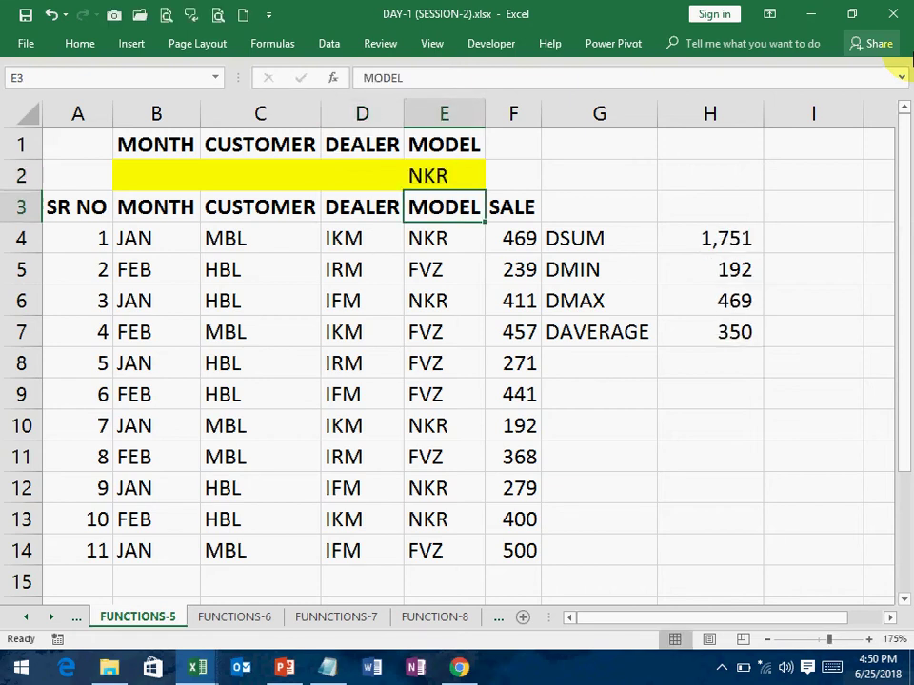
key("Up")
key("Delete")
- Select the yellow criteria cells B2:E2
key("Left")
key("Left")
key("Left")
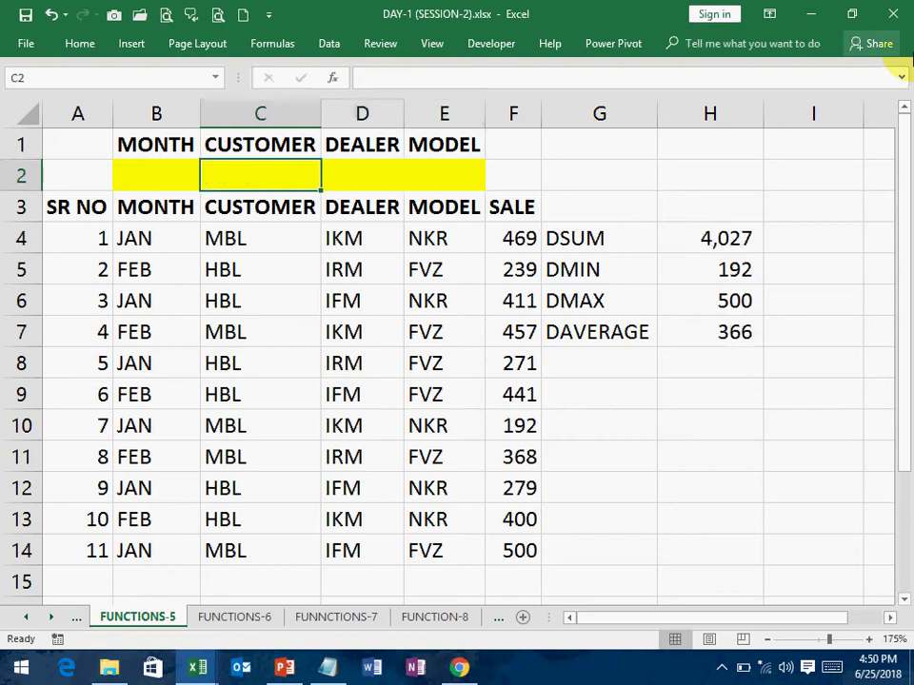
key("shift+Right")
key("shift+Right")
key("shift+Right")
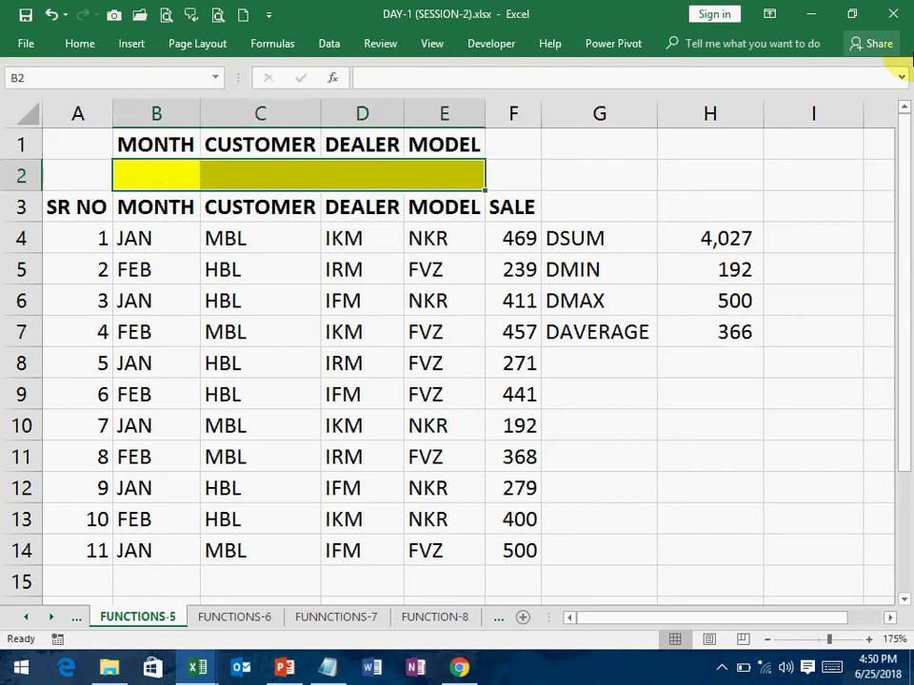
- Enter JAN as the MONTH, HBL as the CUSTOMER and IKM as the DEALER criterion in B2:D2
type("JAN")
key("Return")
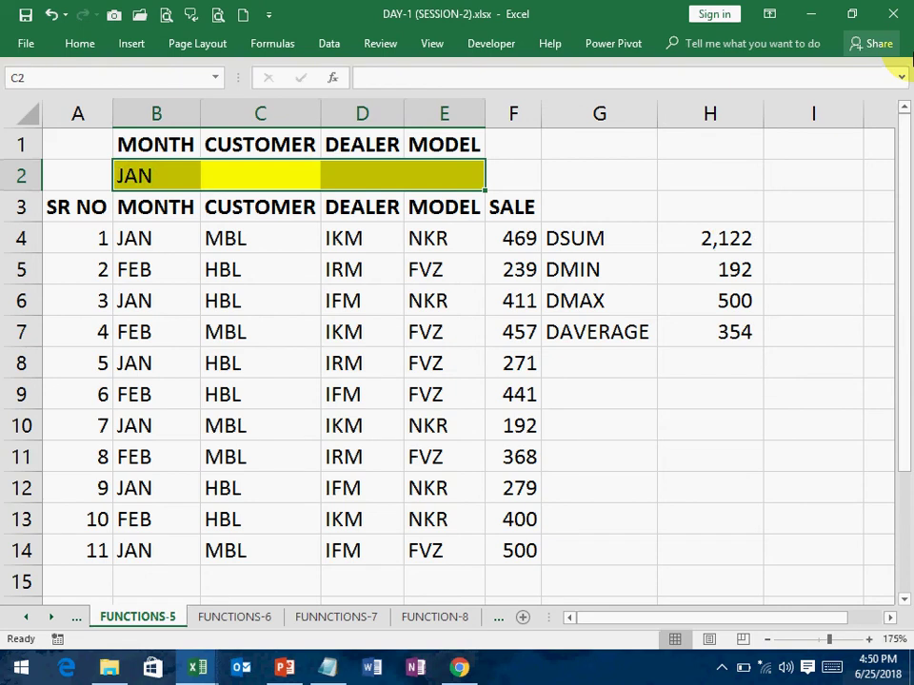
type("HBL")
key("Return")
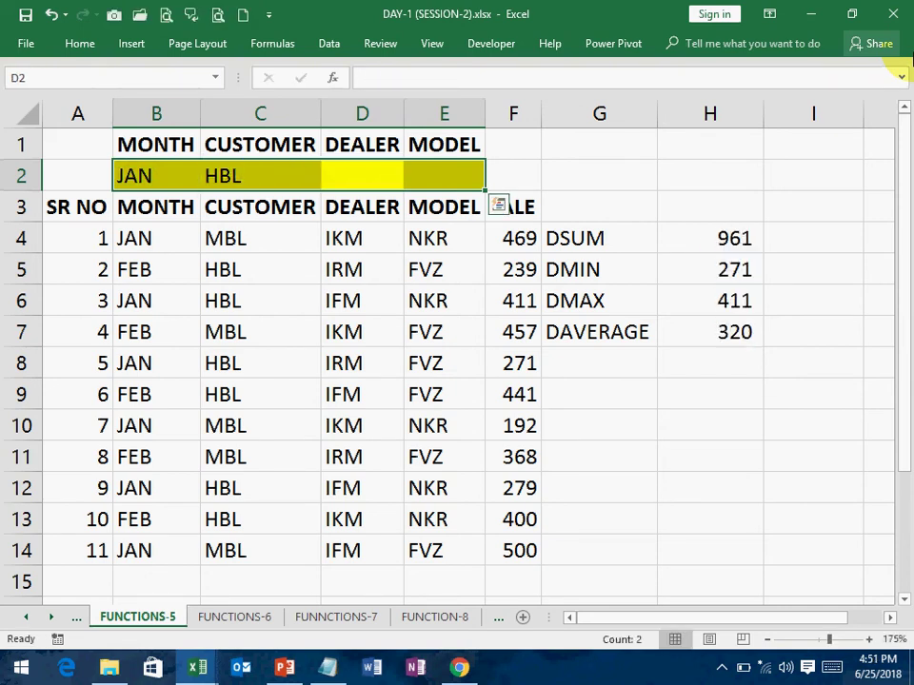
type("IKM")
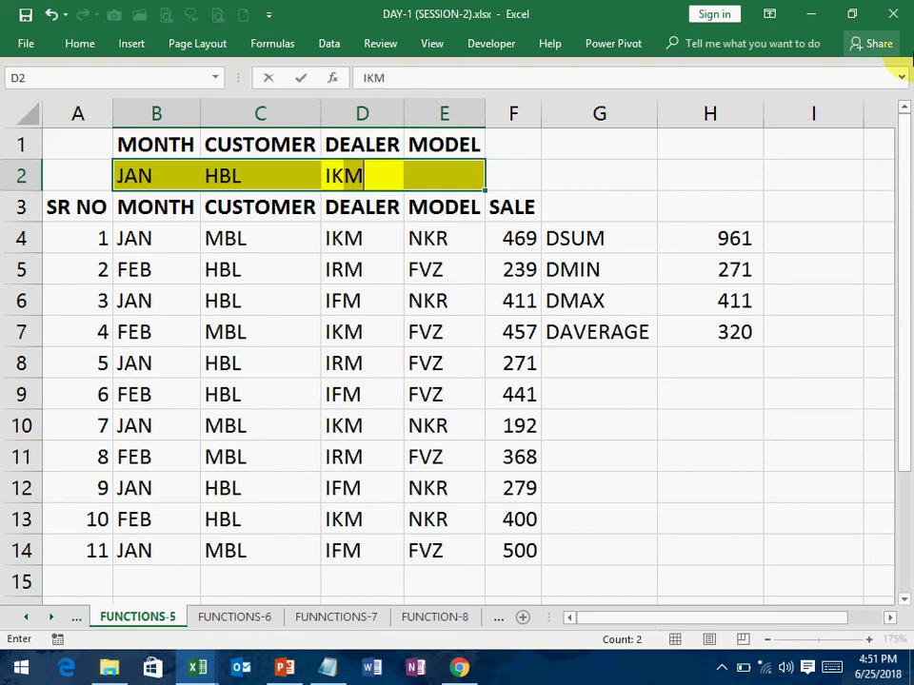
key("Return")
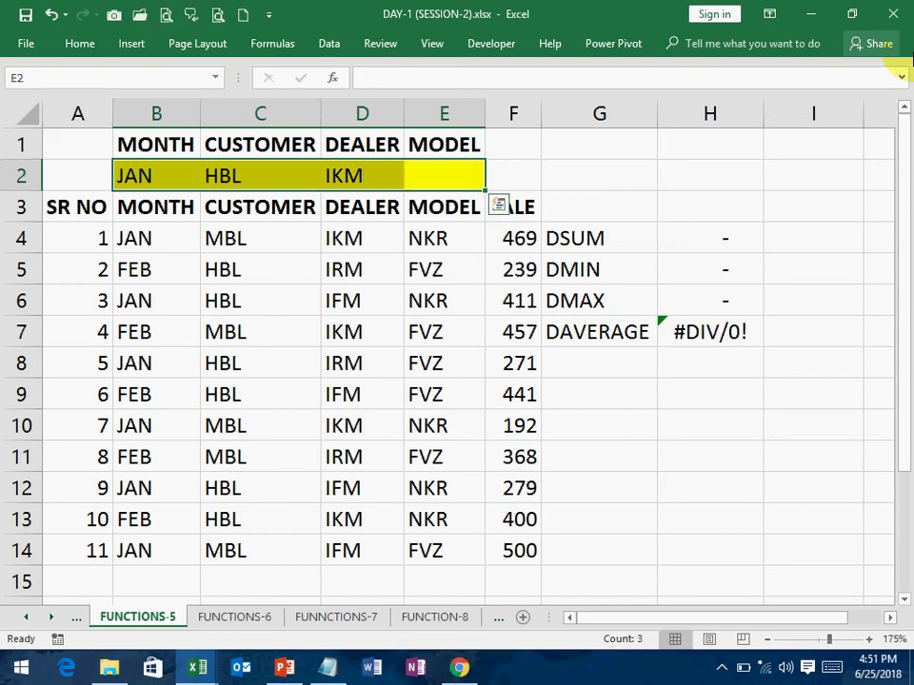
- Clear the CUSTOMER criterion in C2 and the MONTH criterion in B2, keeping only the dealer
key("Left")
key("Left")
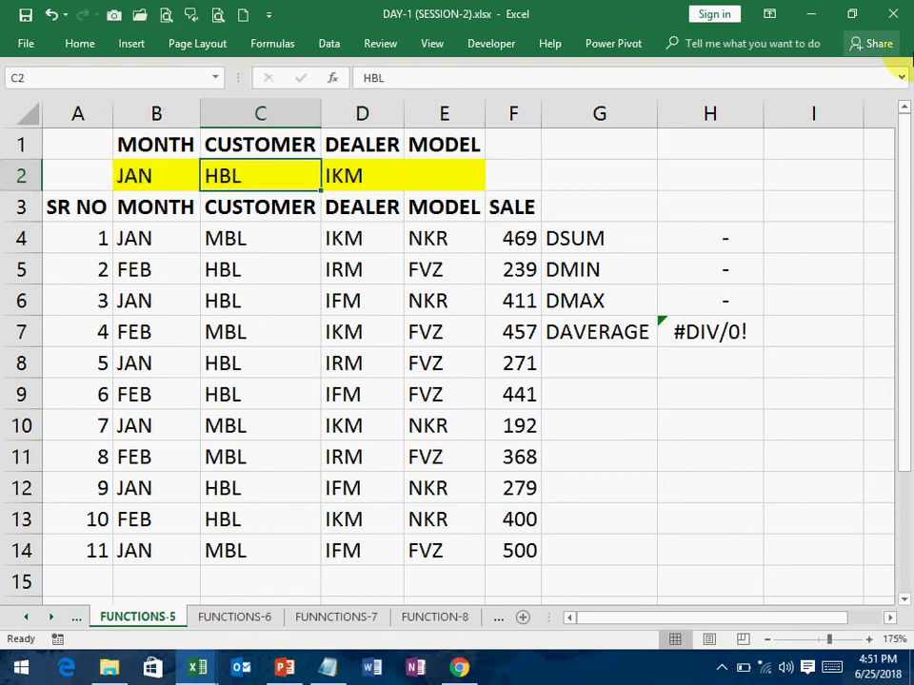
key("Delete")
key("Left")
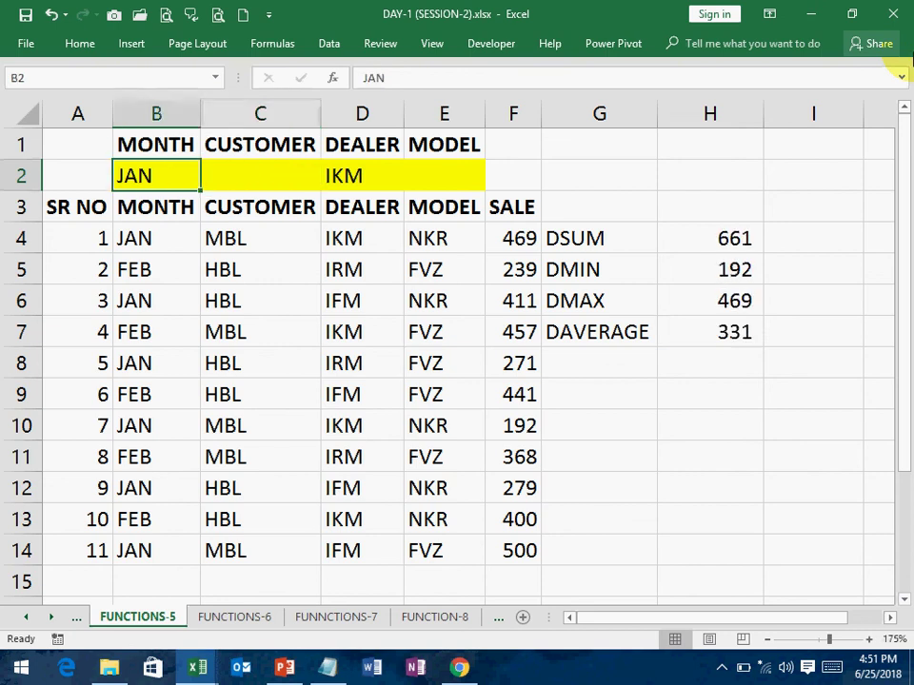
key("Delete")
key("Down")
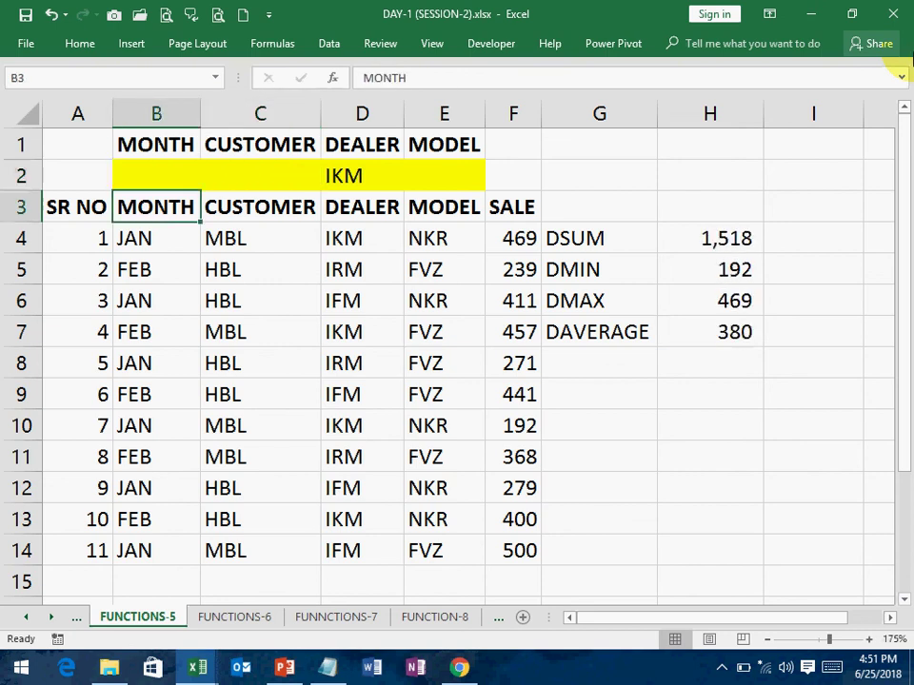
- Enter FVZ as the MODEL criterion in E2 to combine it with the dealer criterion
key("Right")
key("Right")
key("Right")
key("Up")
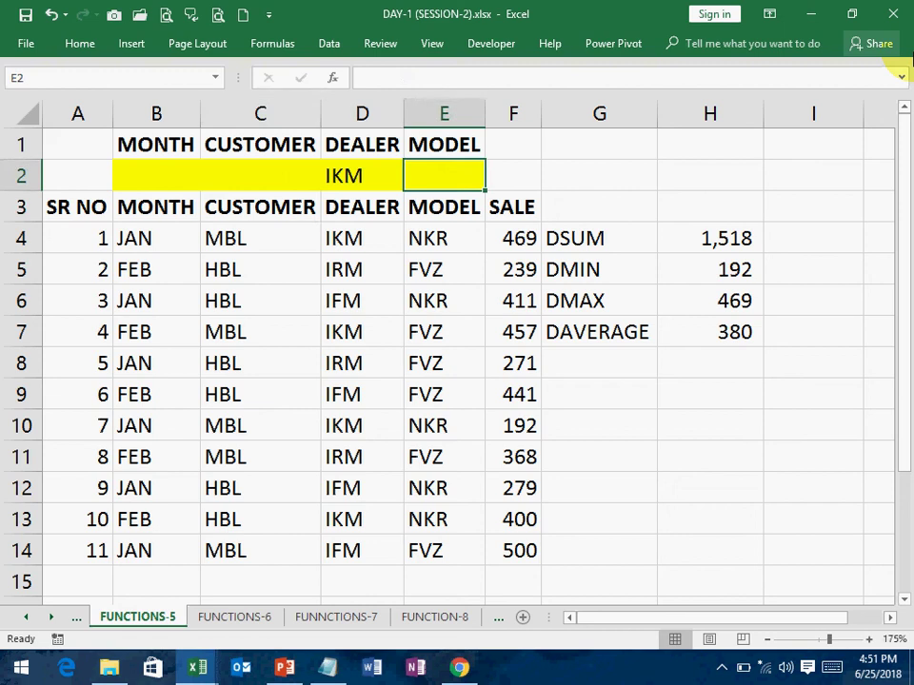
type("FVZ")
key("Return")
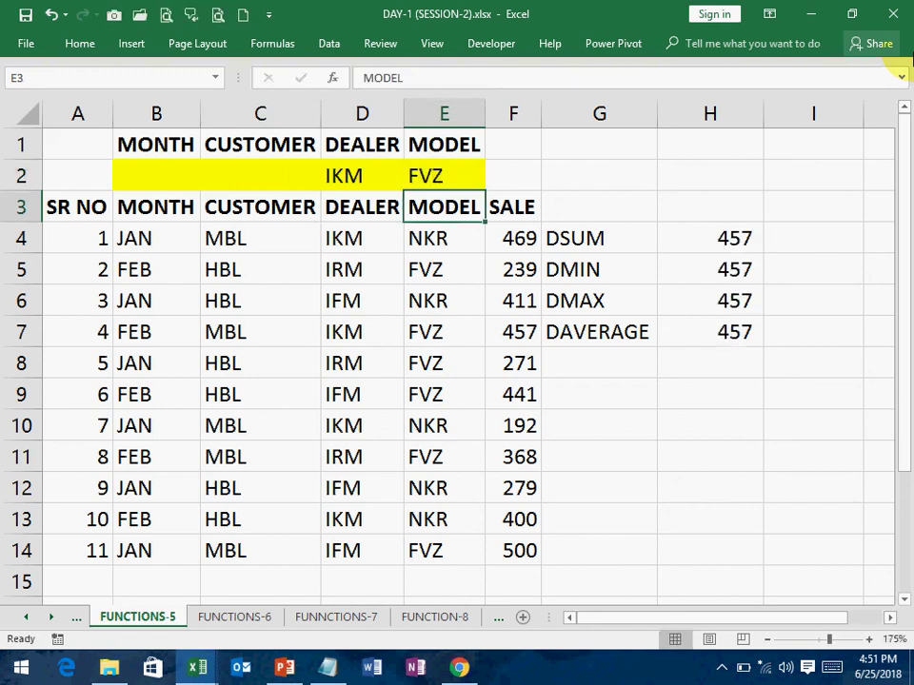
- Change the DEALER criterion in D2 to IRM
key("Up")
key("Left")
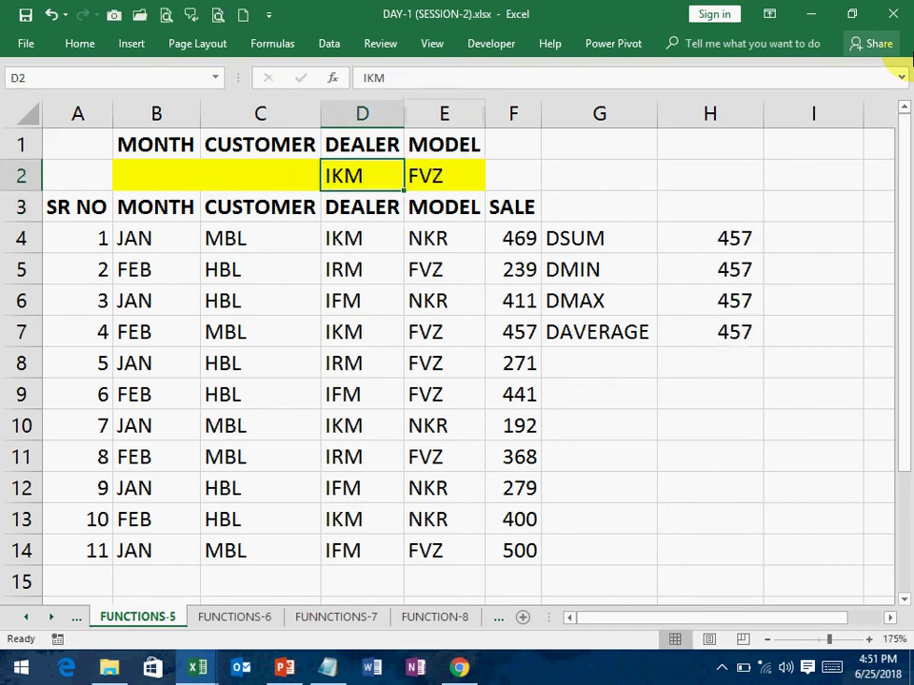
type("IRM")
key("Return")
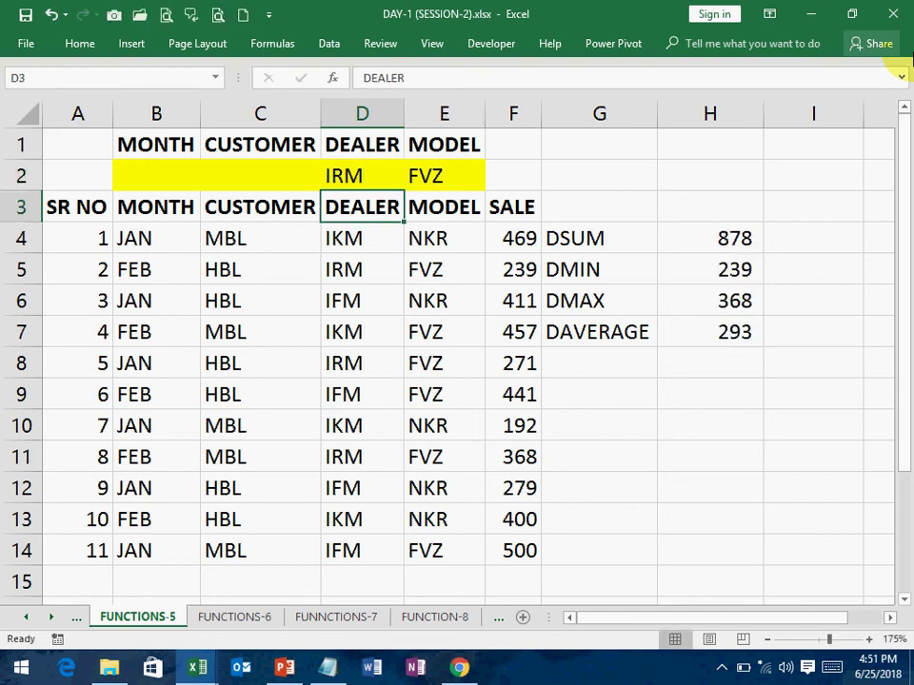
- Highlight the criteria cells B2:E2 and the sales records A4:F15 for review, then deselect them
key("Up")
key("Right")
key("shift+Left")
key("shift+Left")
key("shift+Left")
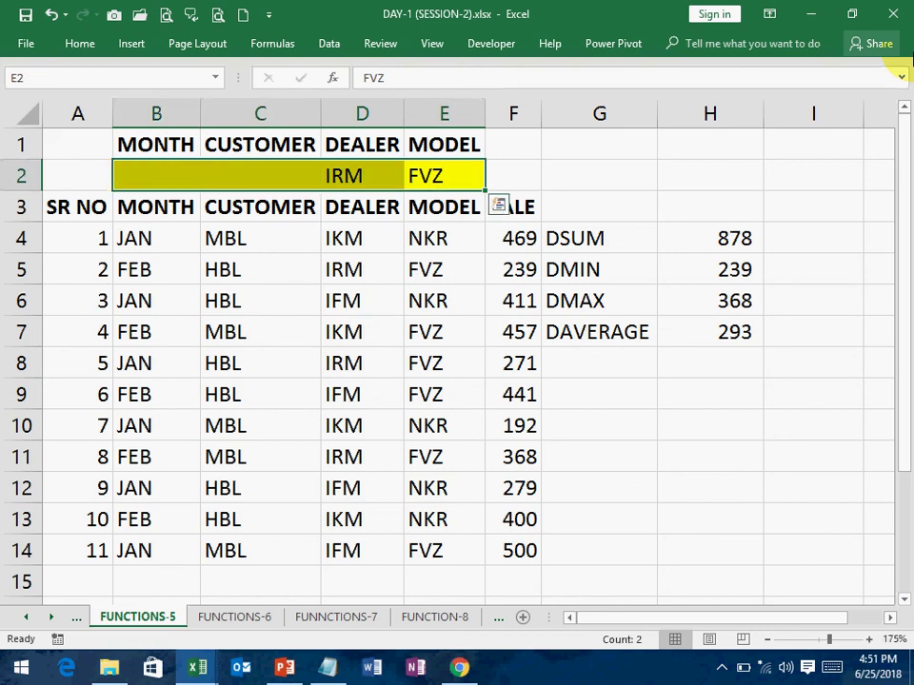
left_click_drag(87, 229, 496, 563)
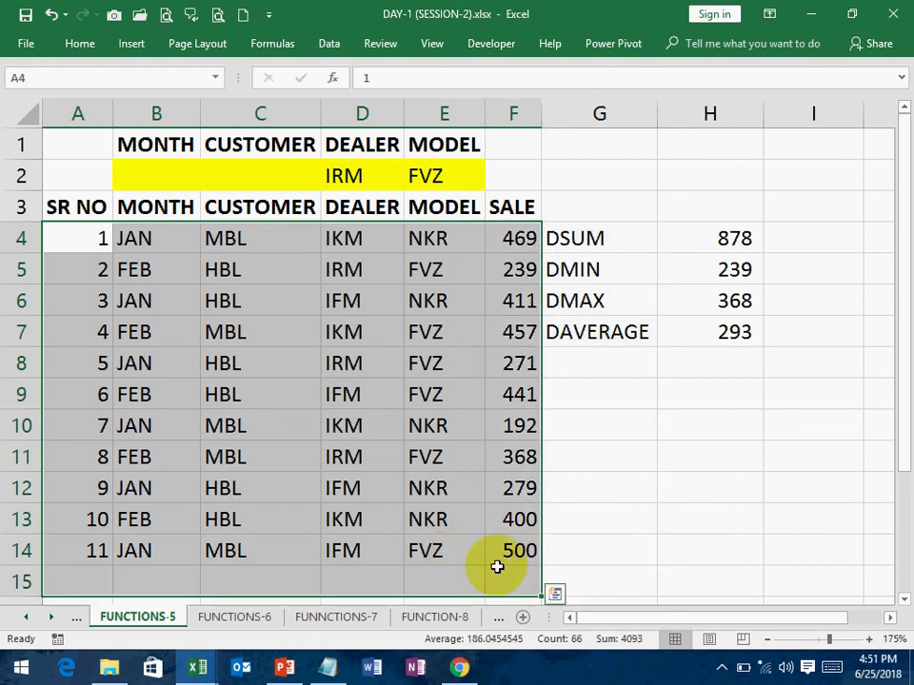
left_click(835, 520)
left_click(724, 669)
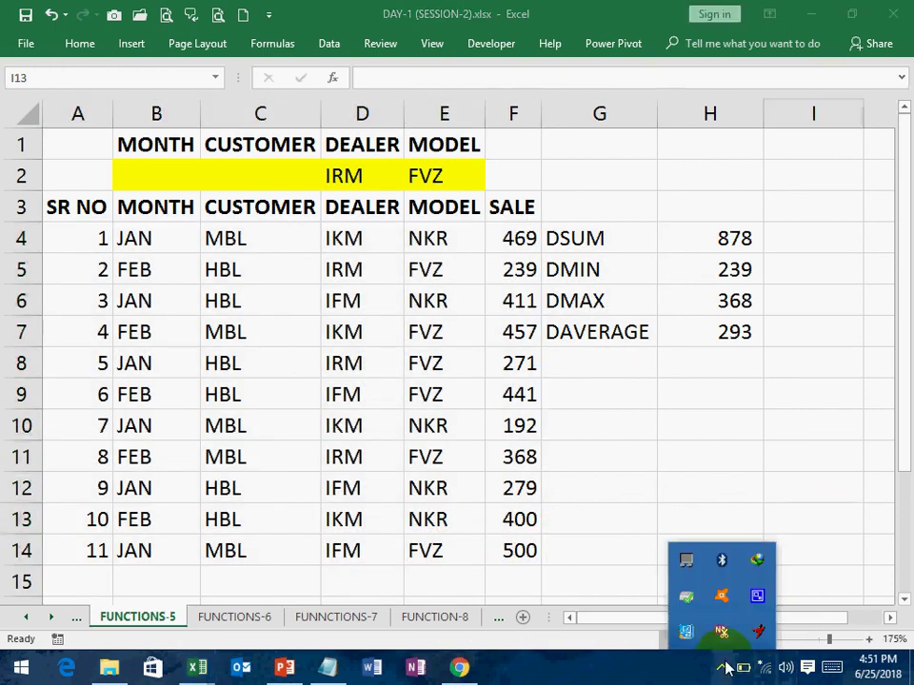